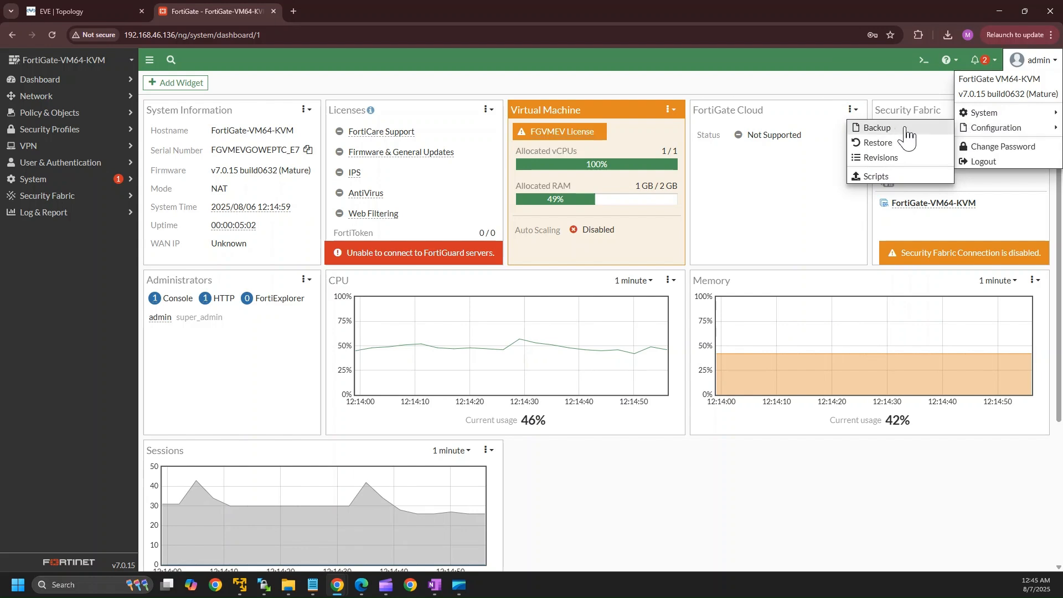
Back up the configuration unencrypted to the local PC and keep the 318 KB .conf download.
left_click(889, 129)
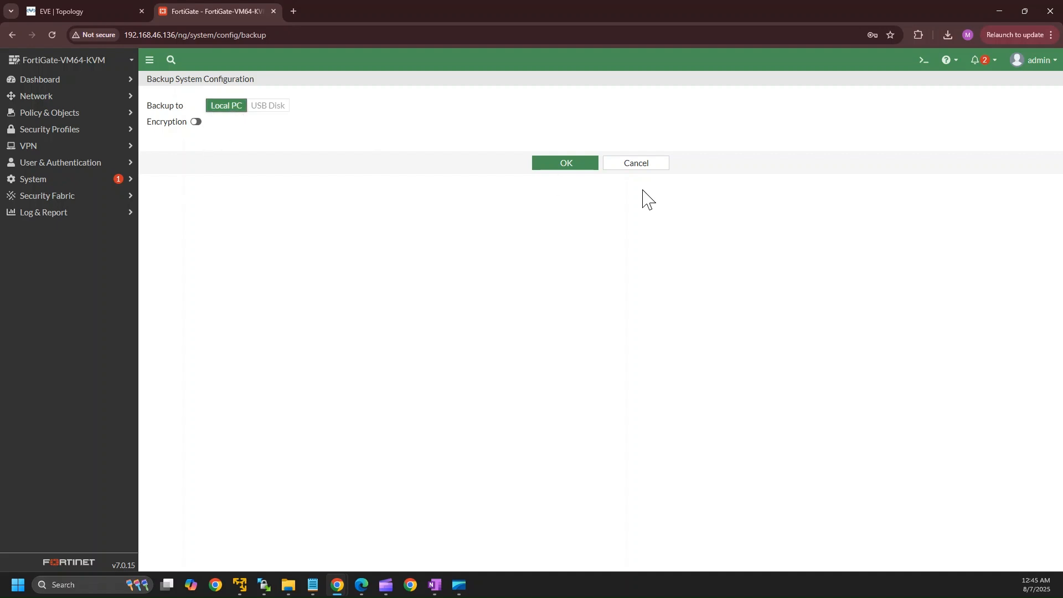
left_click(566, 166)
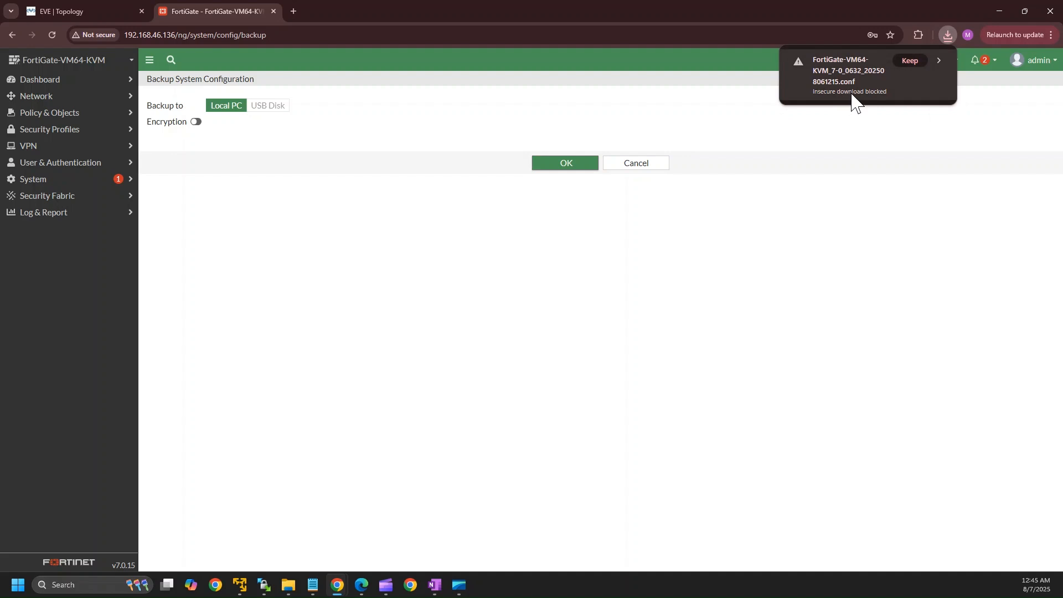
left_click(919, 59)
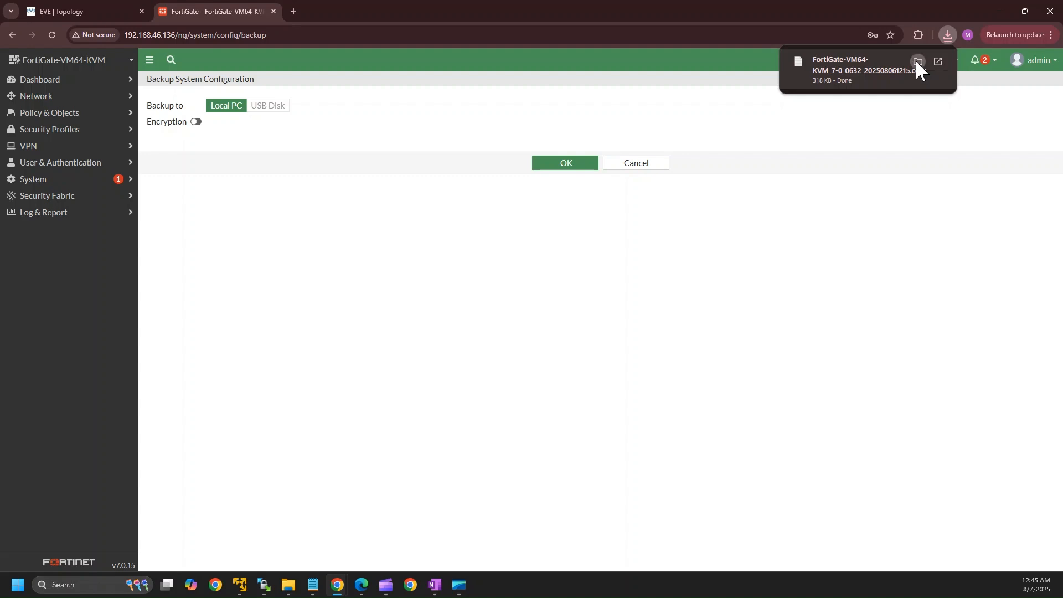
left_click(917, 62)
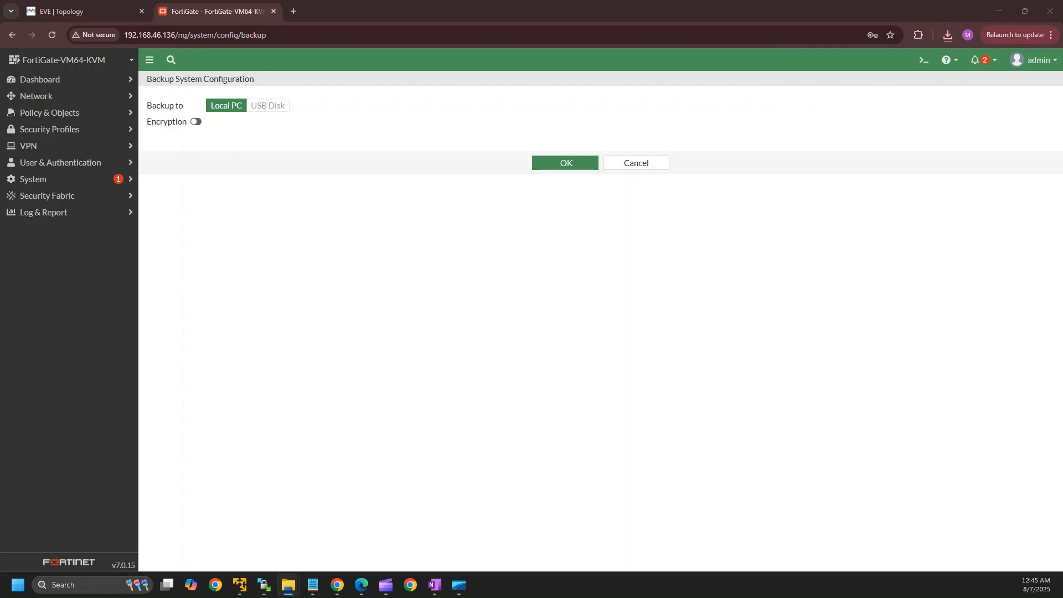
Read through the backup's system and interface settings in Notepad, then close the file and minimize Notepad.
left_click_drag(729, 595, 767, 358)
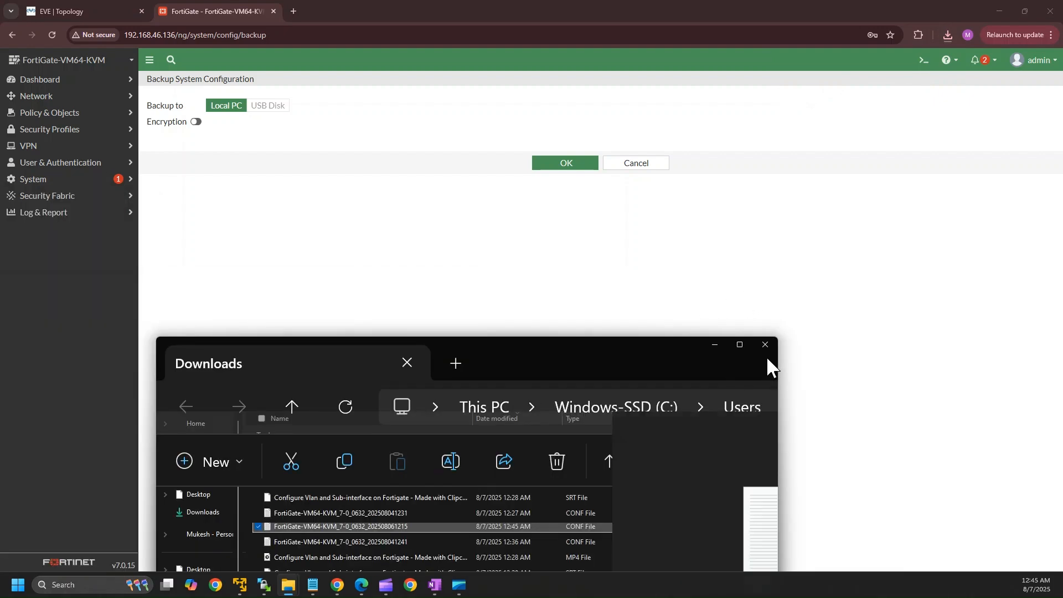
left_click_drag(718, 300, 725, 244)
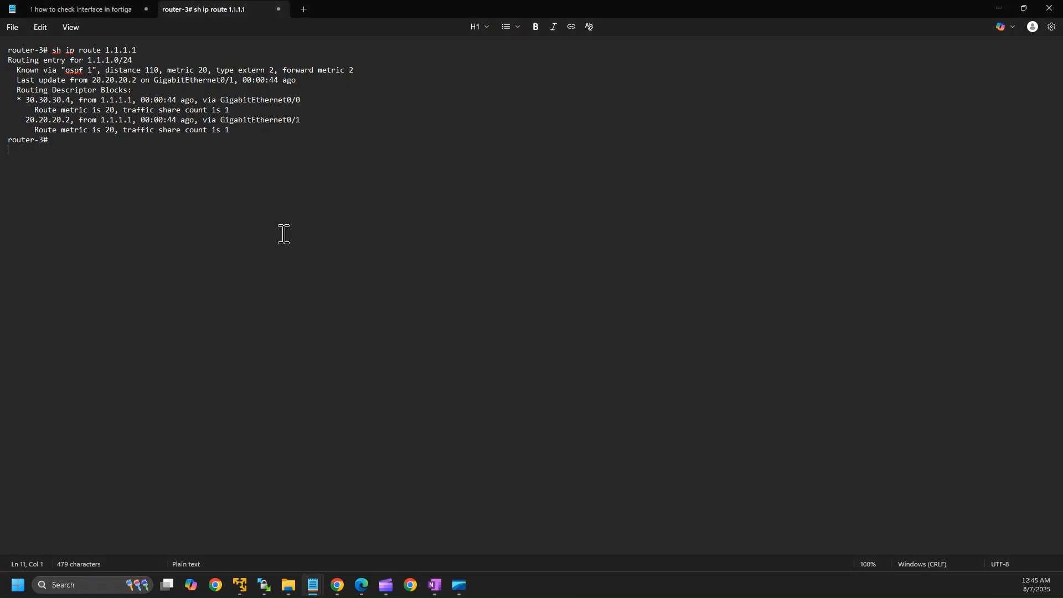
scroll(231, 336, "down", 6)
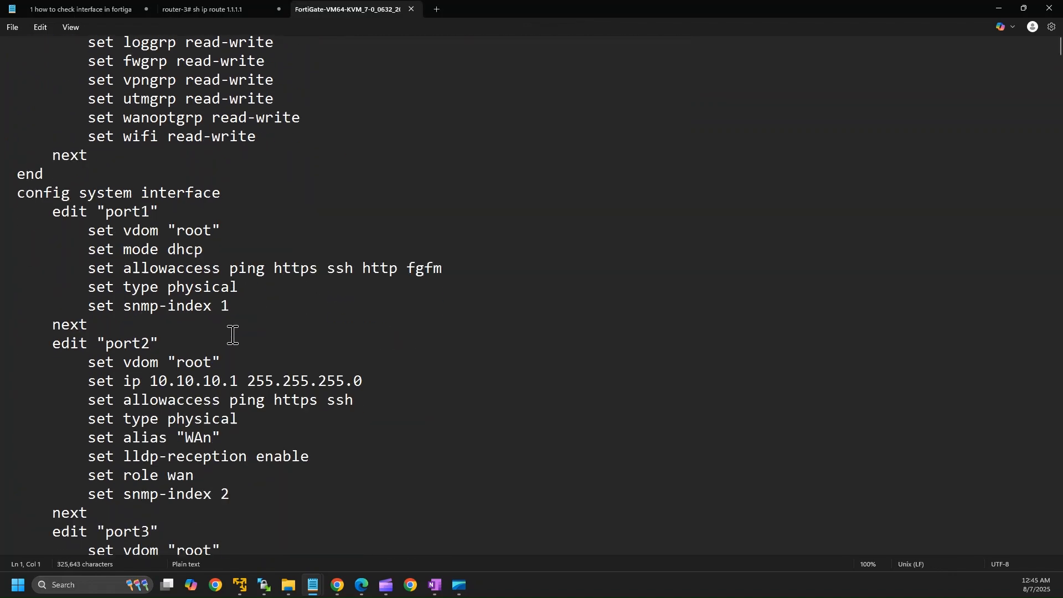
scroll(232, 335, "down", 20)
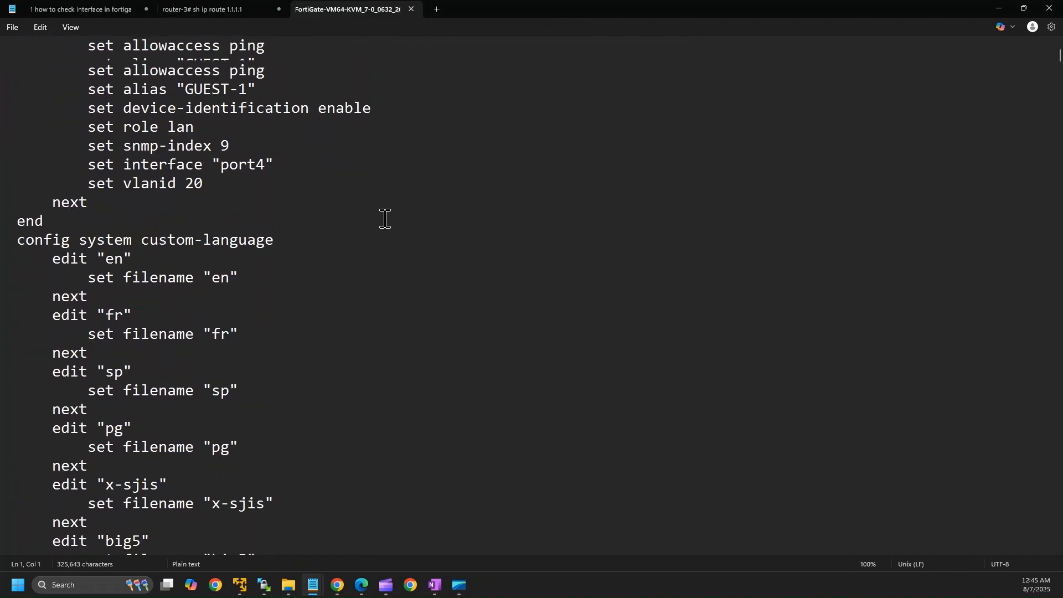
scroll(376, 199, "up", 20)
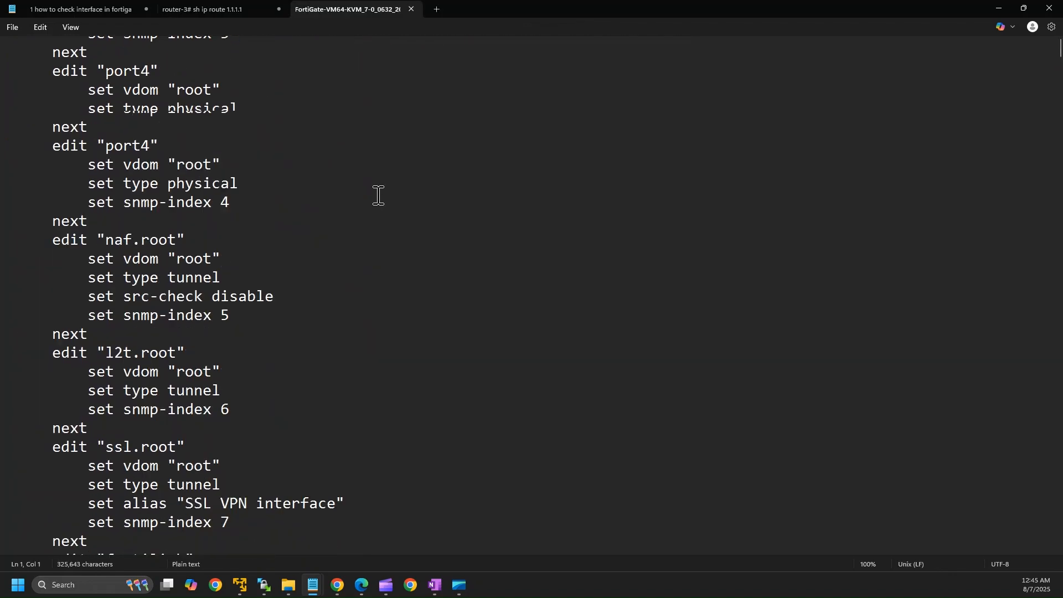
left_click(411, 9)
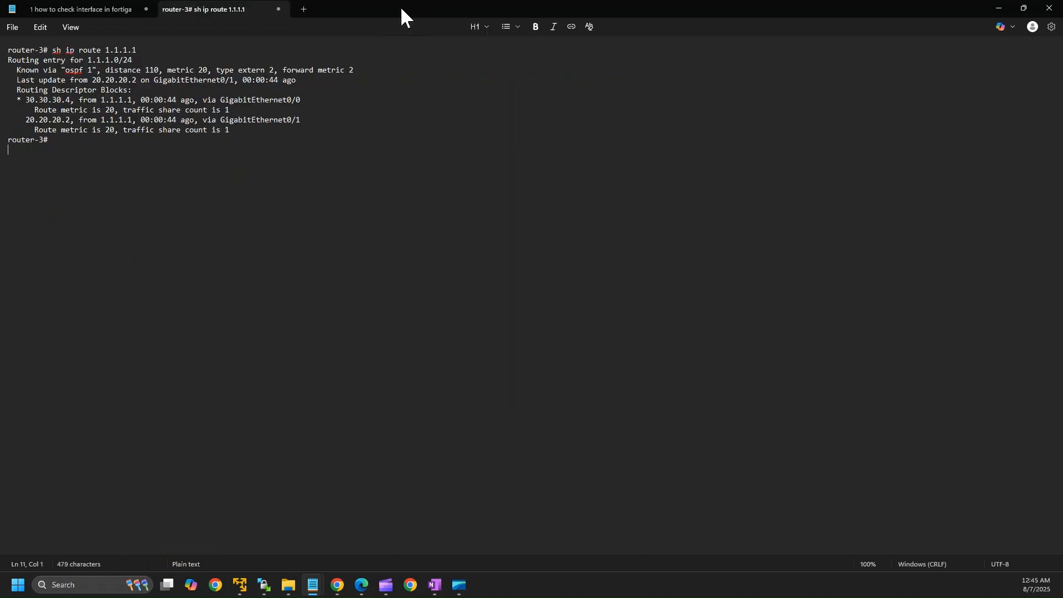
left_click(999, 8)
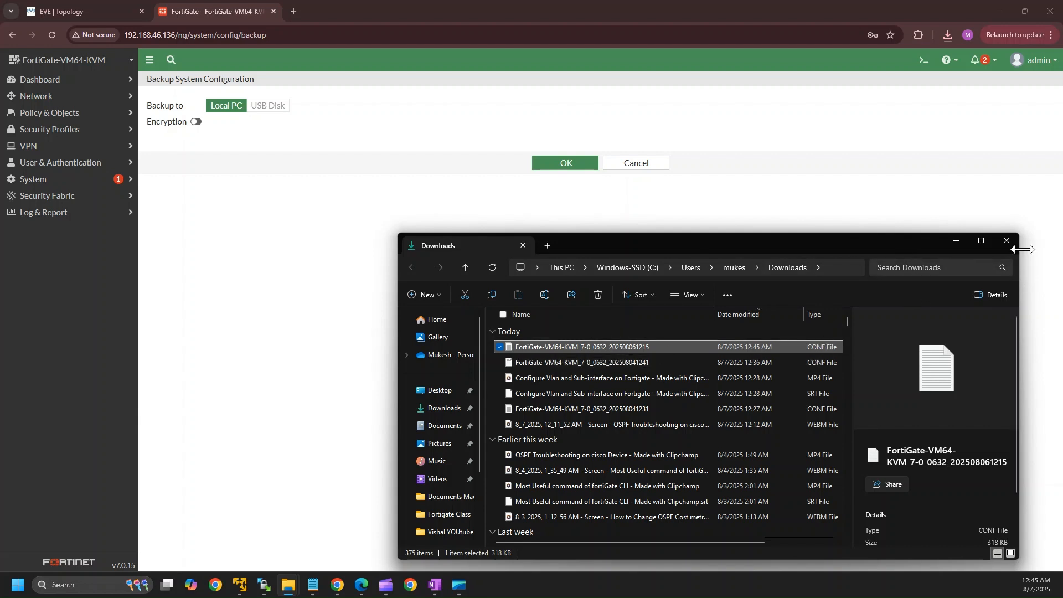
Download a password-encrypted configuration backup, keep it, and show the 51.8 KB file in Downloads.
left_click(955, 239)
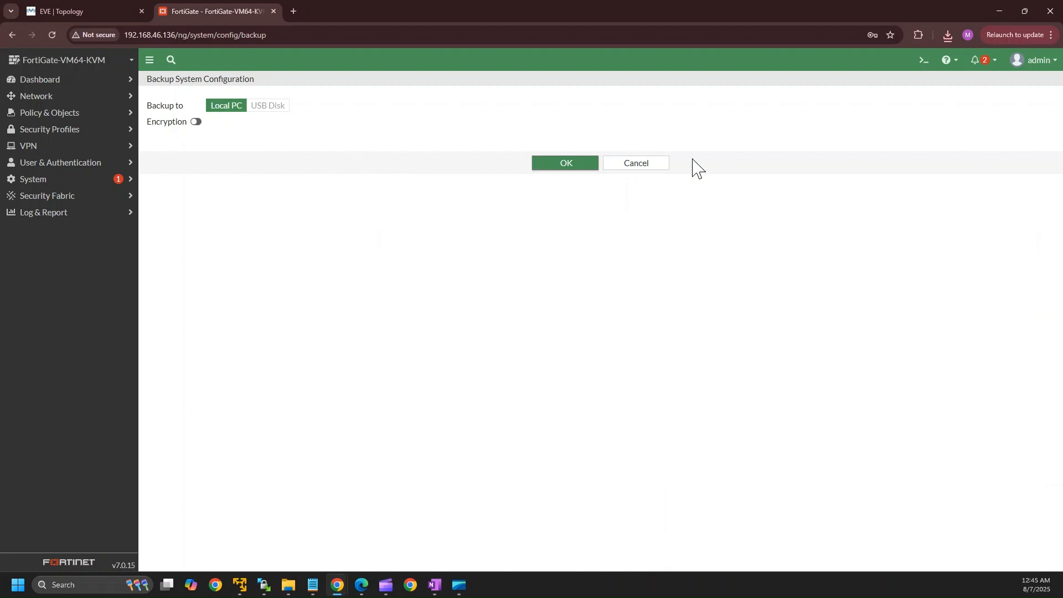
left_click(196, 123)
left_click(254, 143)
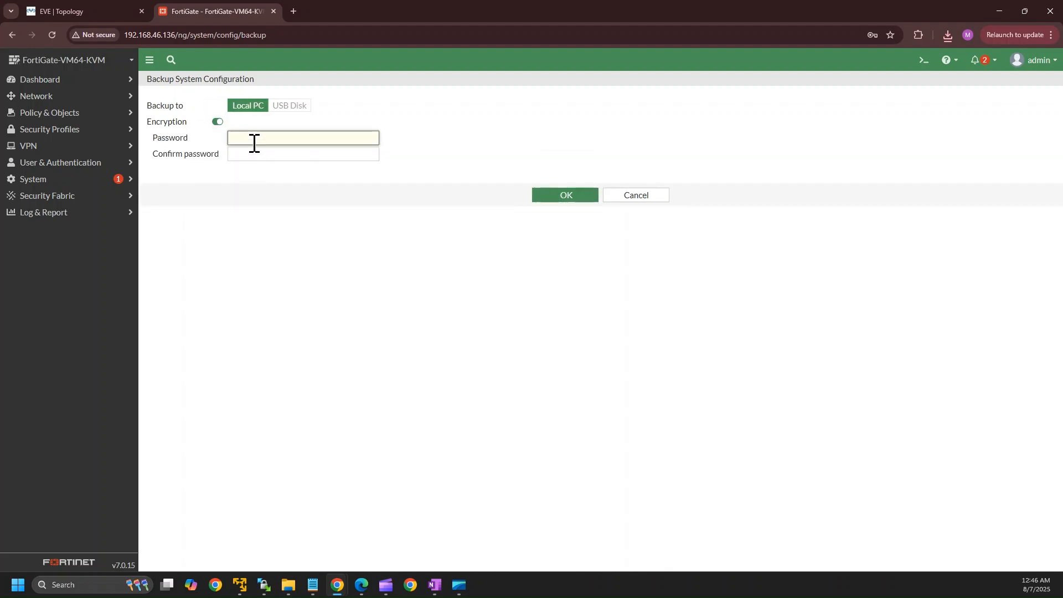
type("12")
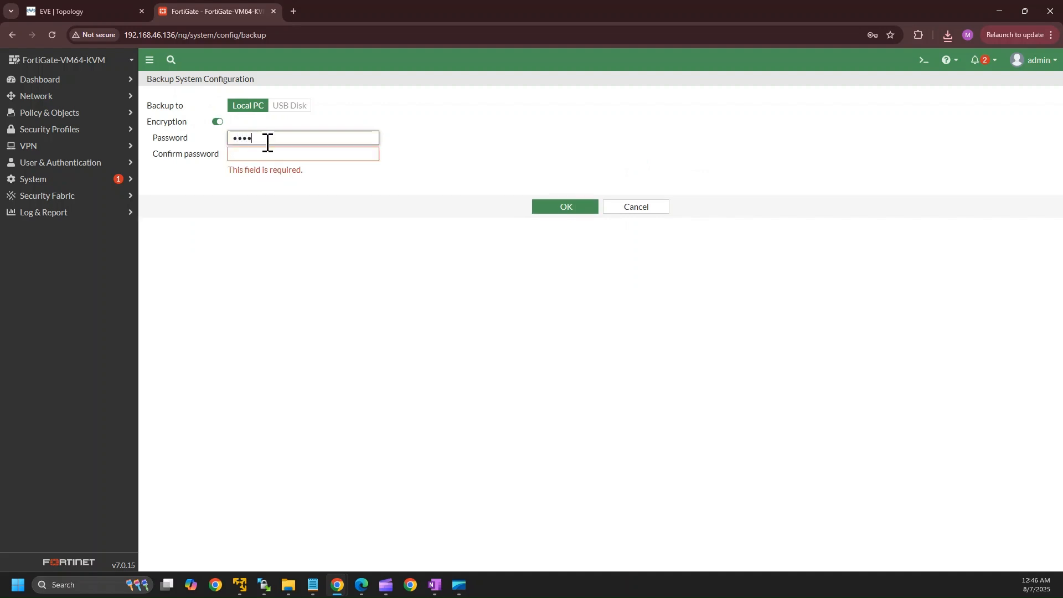
type("345")
left_click(258, 154)
type("1")
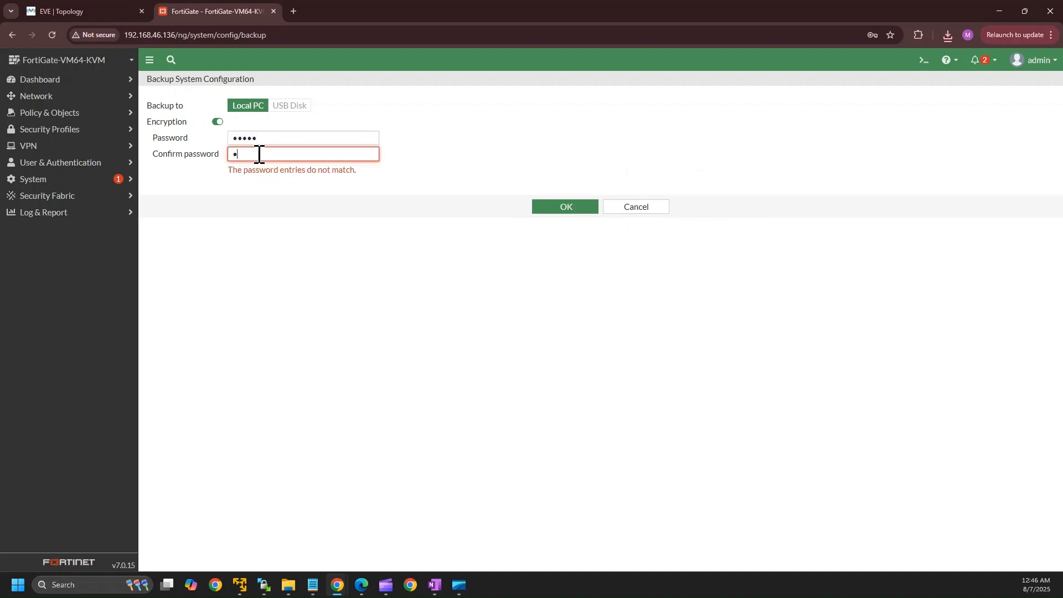
type("2345")
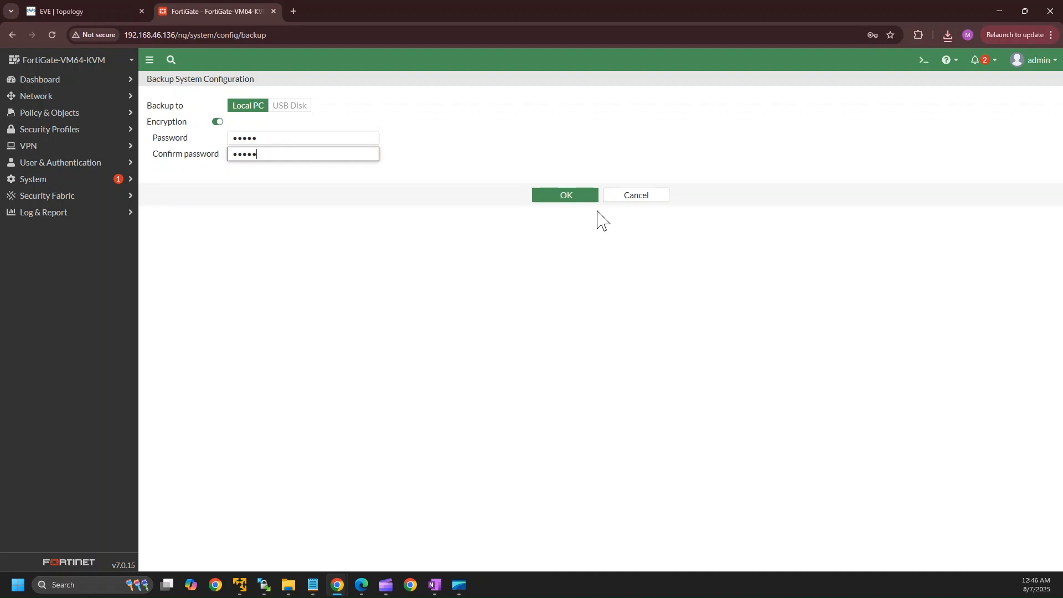
left_click(556, 199)
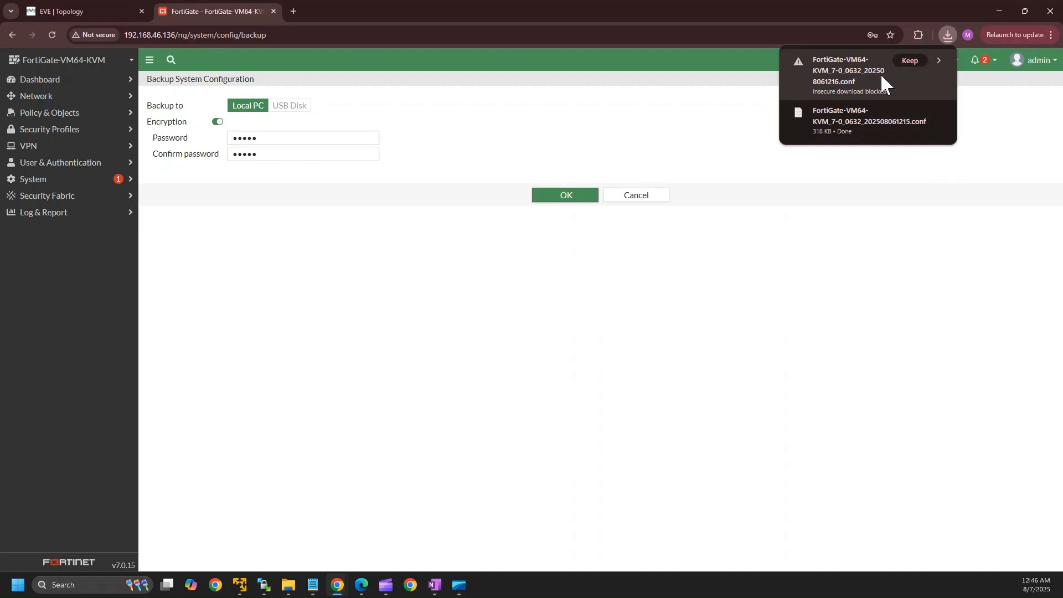
left_click(911, 60)
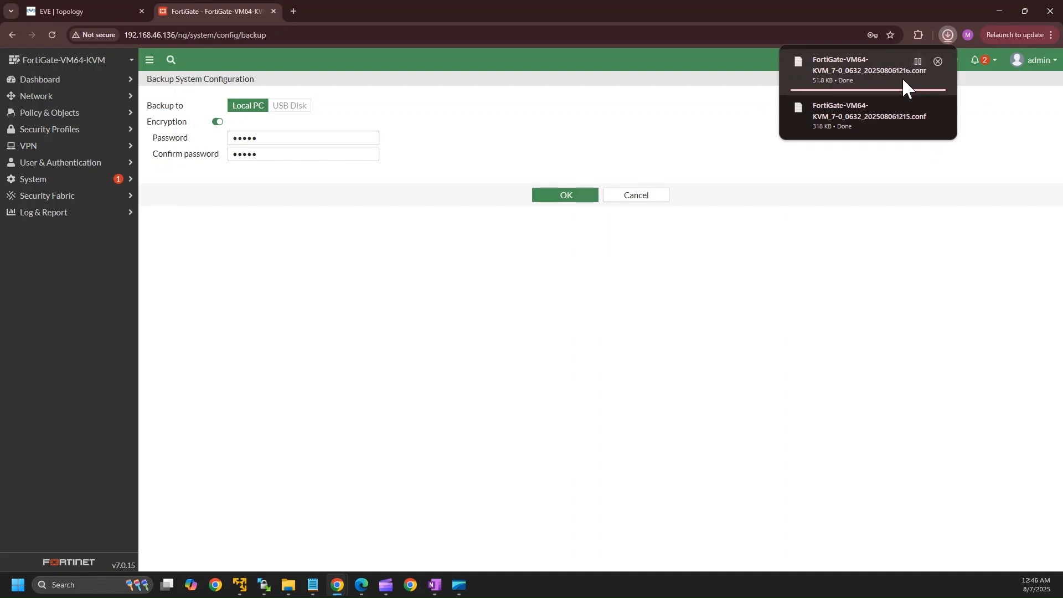
left_click(918, 63)
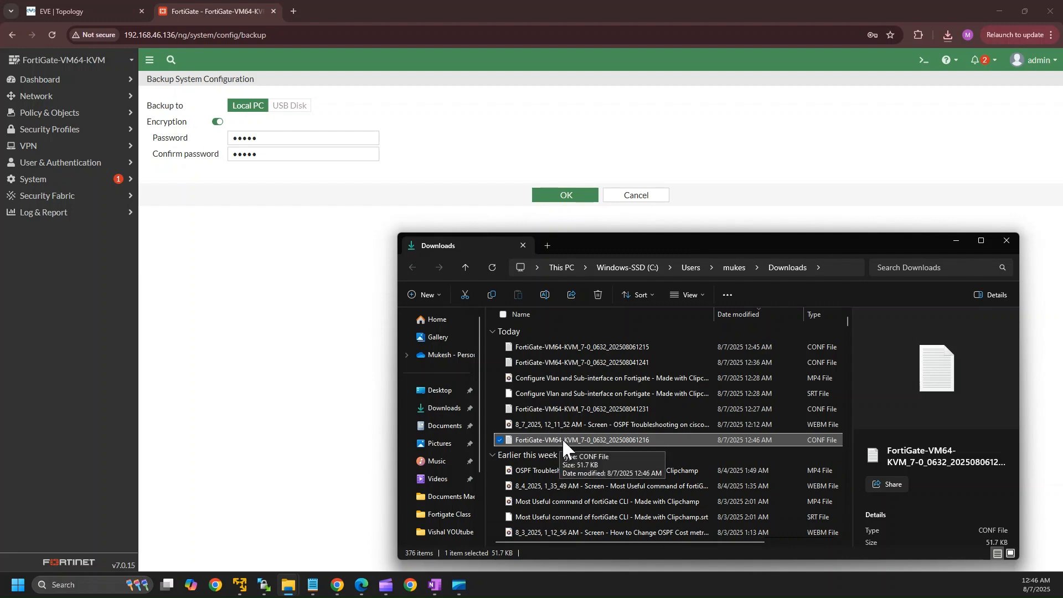
Open the encrypted .conf in Notepad to see it is unreadable, then minimize Notepad and Downloads.
double_click(562, 437)
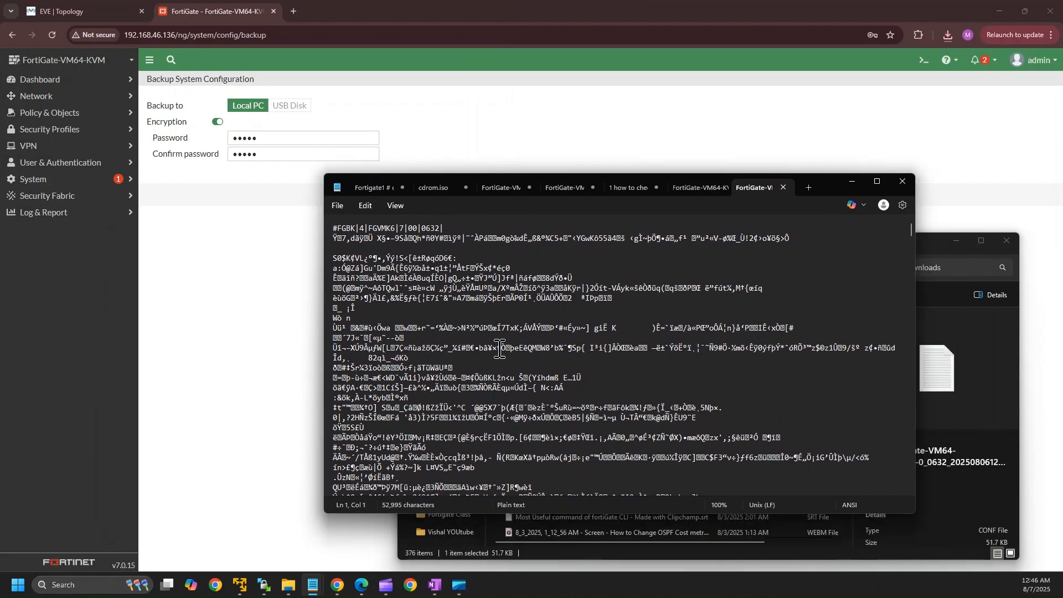
left_click(853, 181)
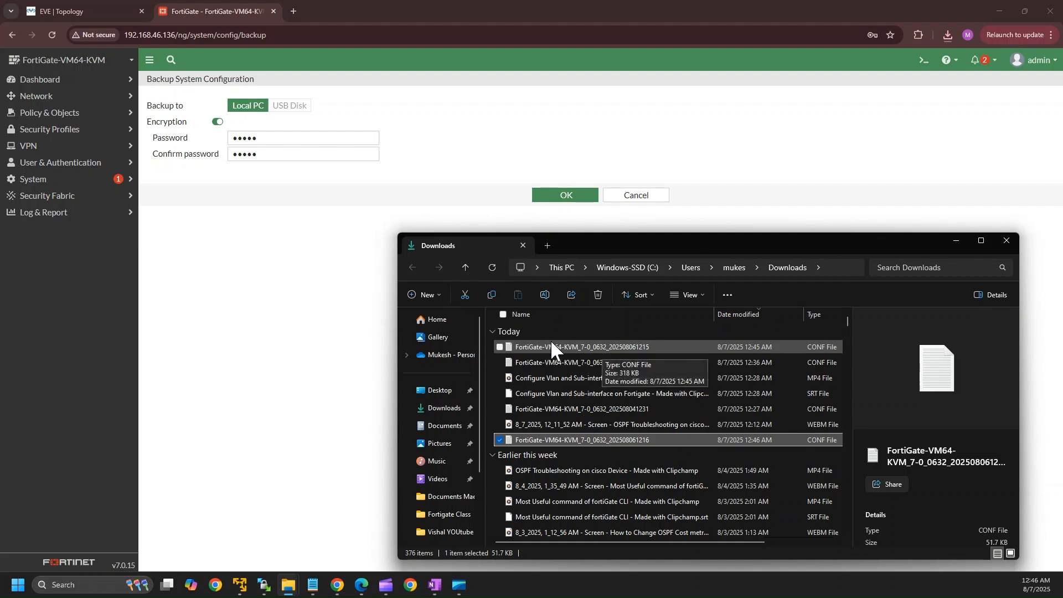
left_click(957, 240)
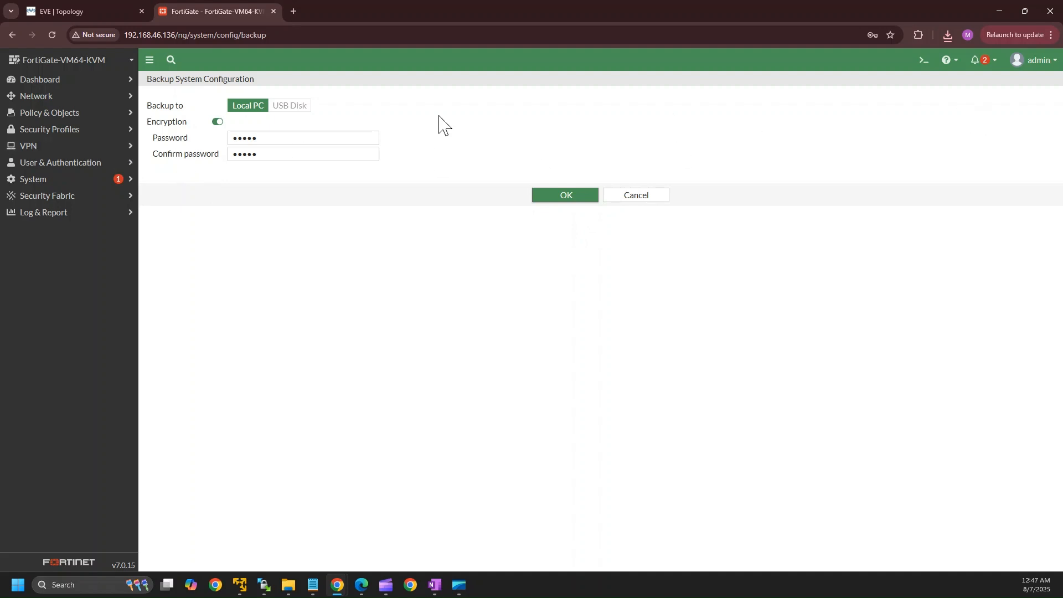
In Firewall Policy, delete the GUEST to WAN and LAN to internet policies.
left_click(81, 84)
left_click(81, 84)
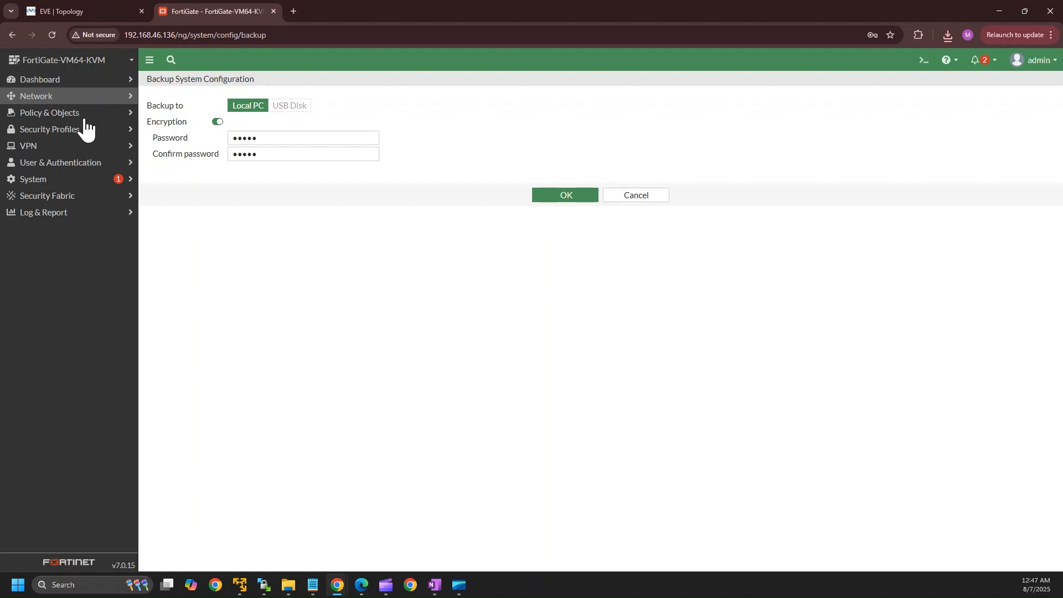
left_click(81, 116)
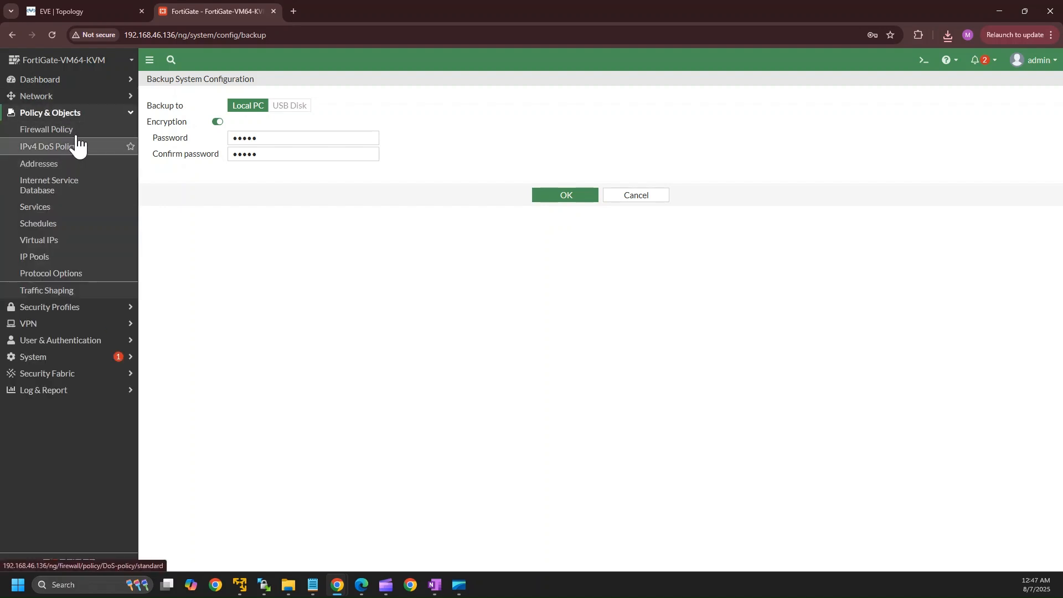
left_click(76, 132)
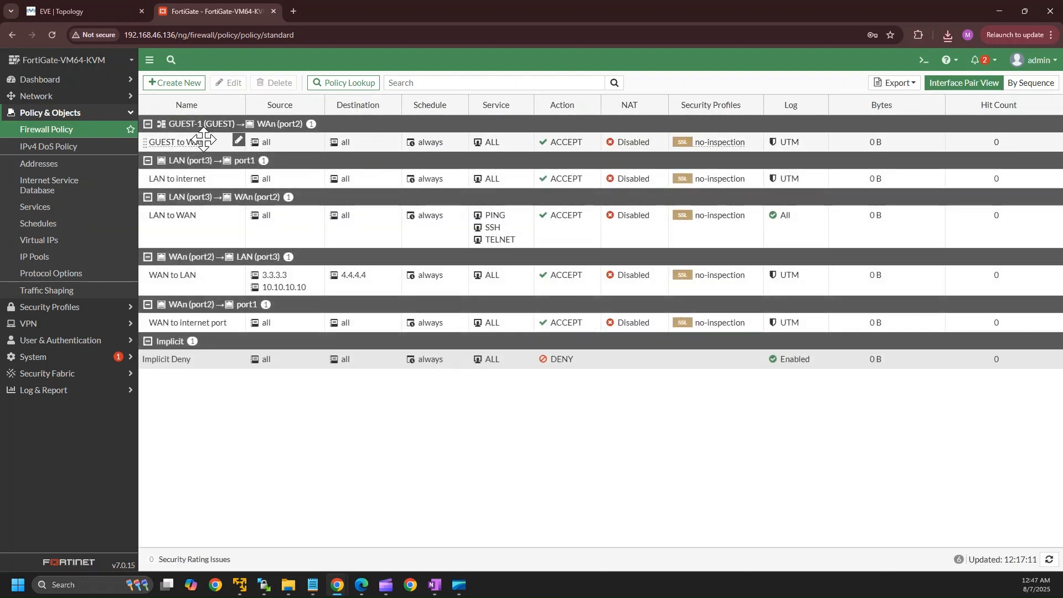
left_click(177, 143)
left_click(273, 83)
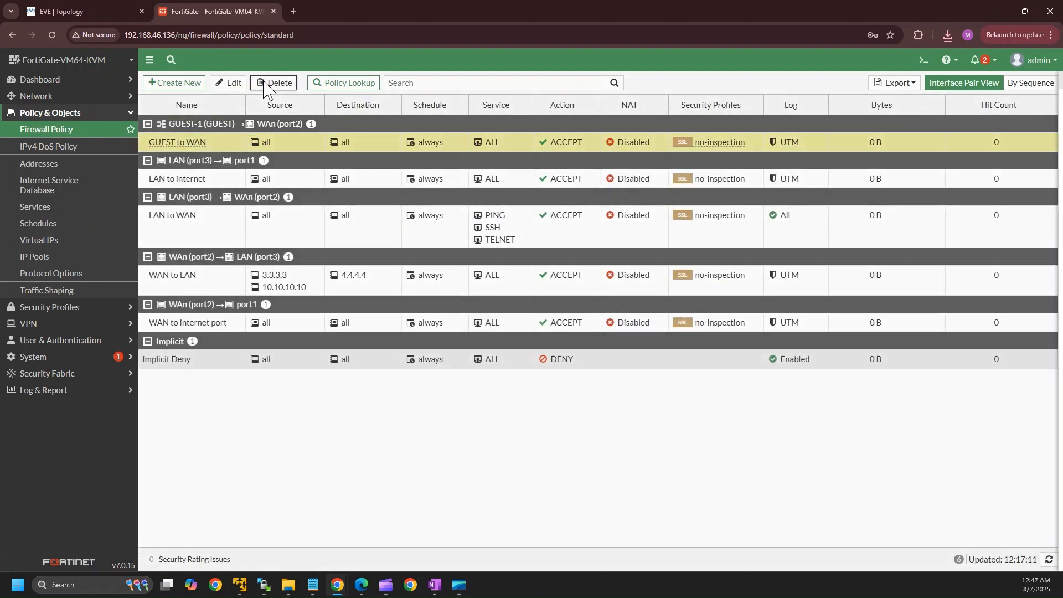
left_click(884, 562)
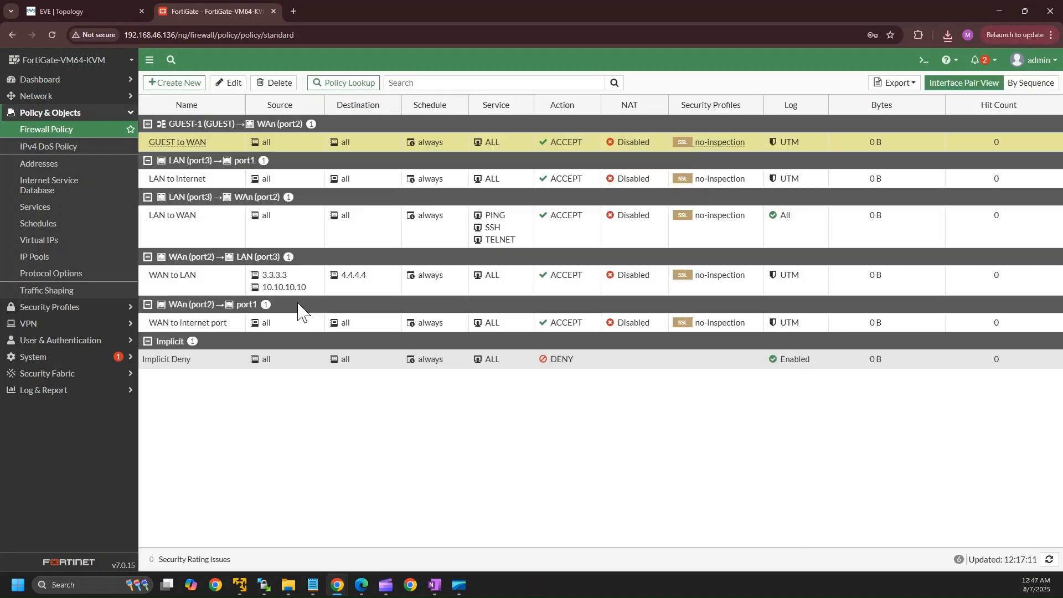
left_click(185, 143)
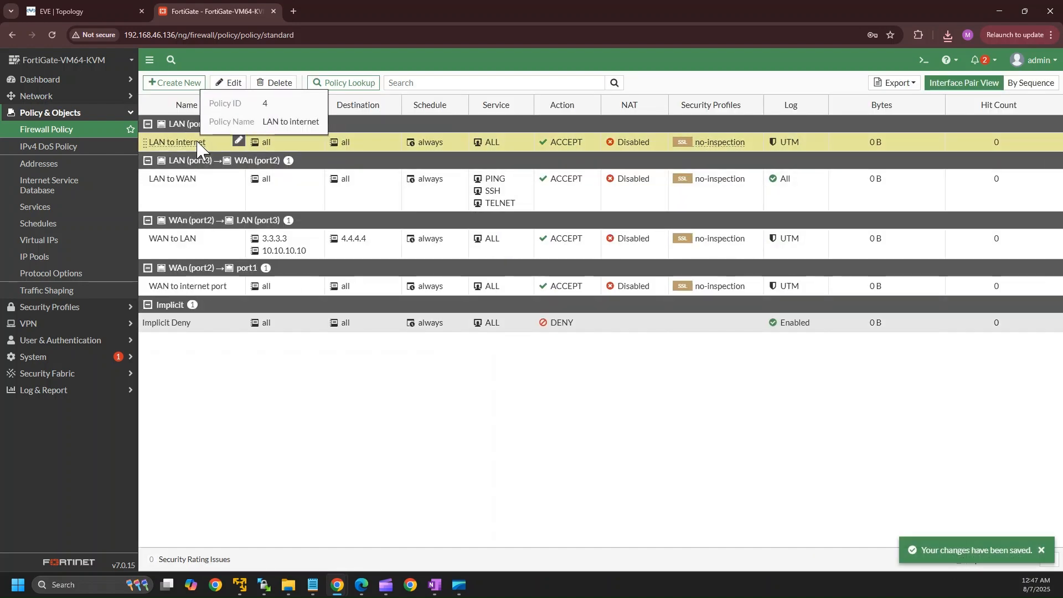
left_click(284, 83)
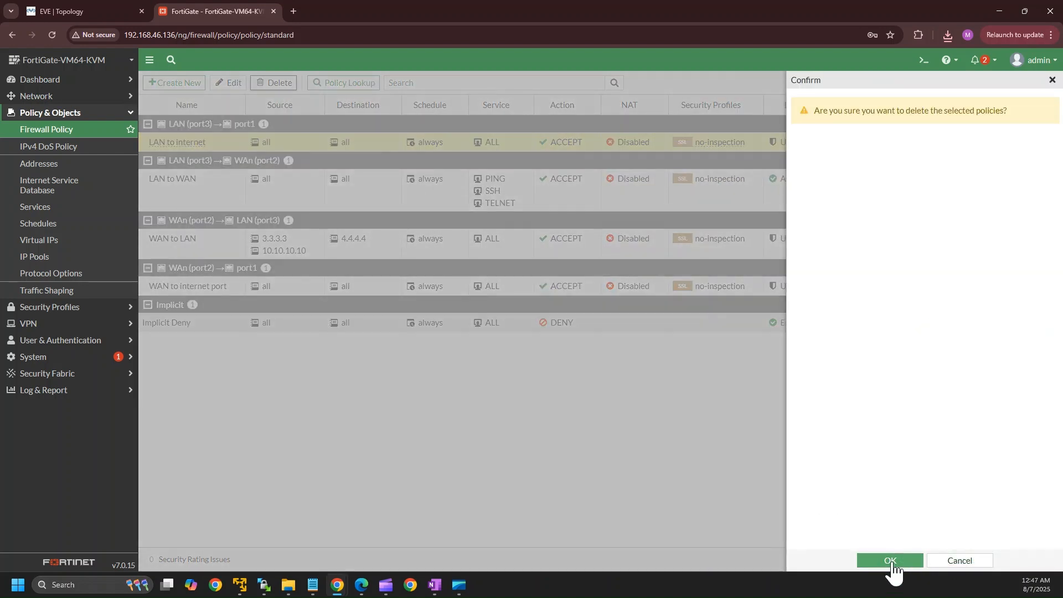
left_click(886, 562)
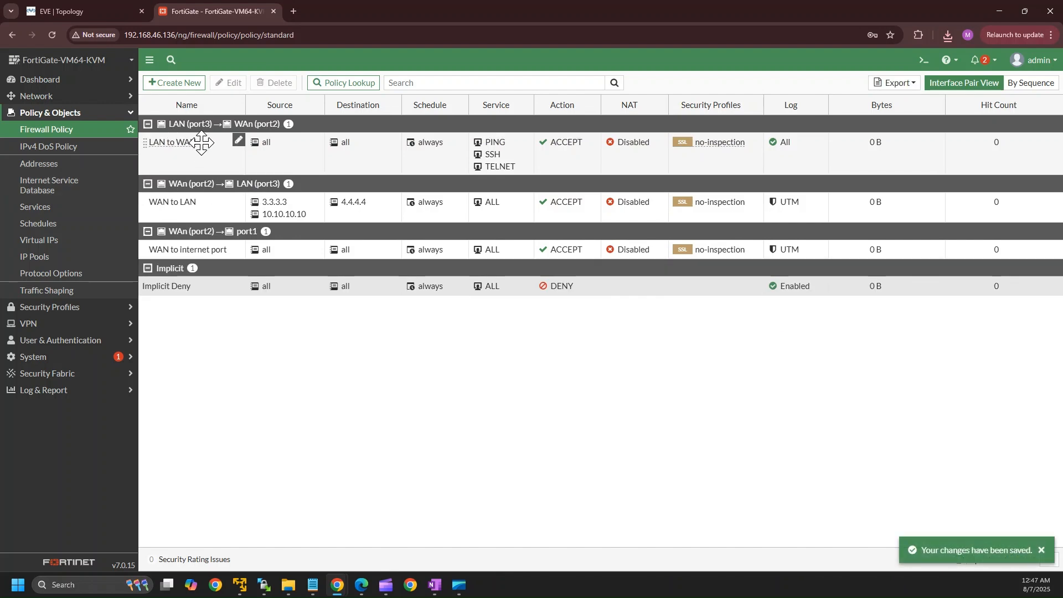
Delete the LAN to WAN, WAN to LAN and WAN to internet port policies.
left_click(200, 143)
left_click(274, 83)
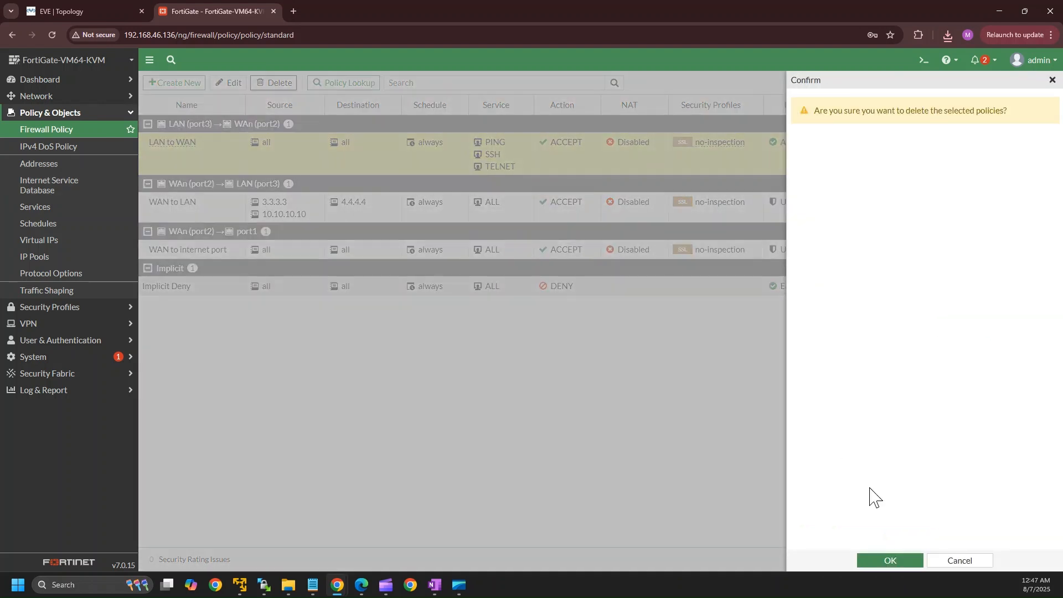
left_click(885, 560)
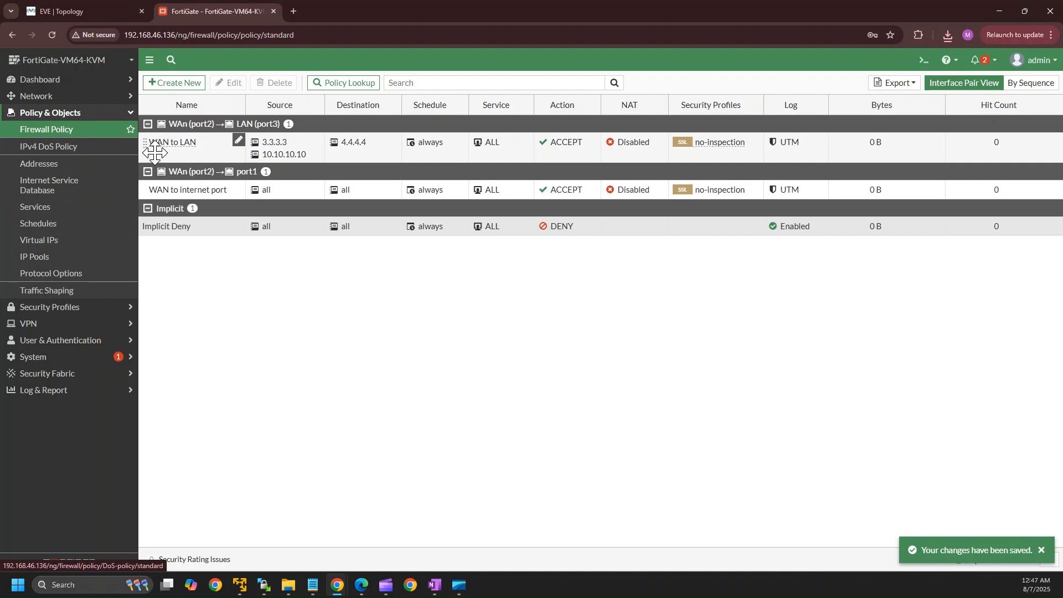
left_click(204, 149)
left_click(275, 82)
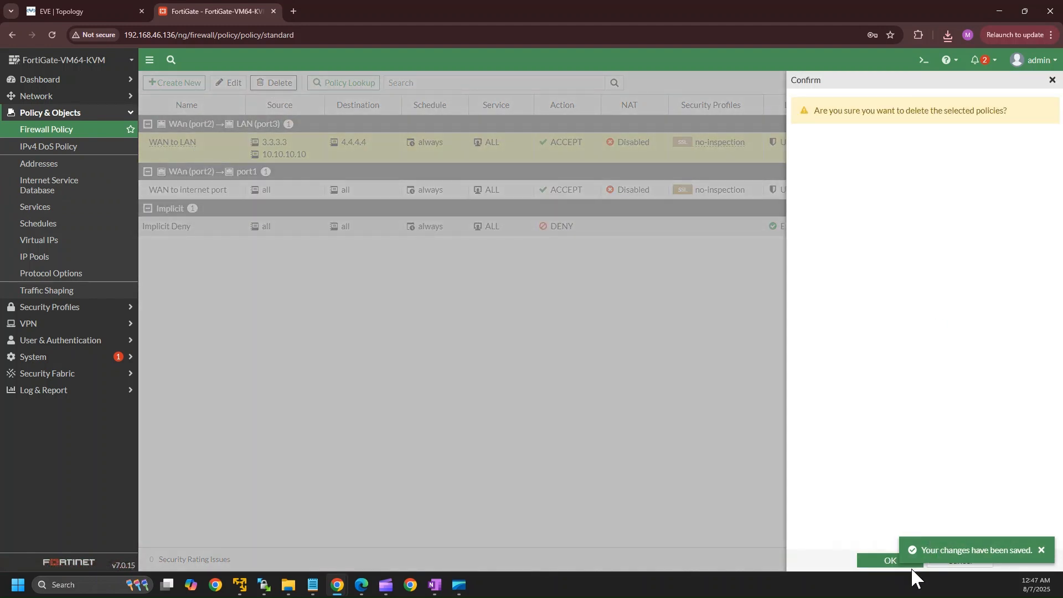
left_click(891, 562)
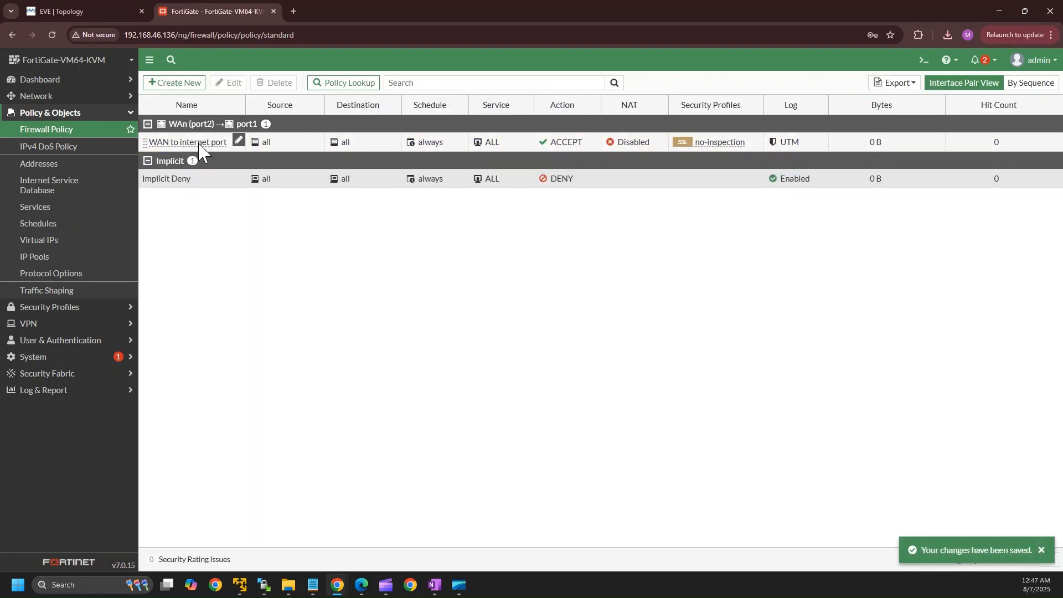
left_click(208, 145)
left_click(276, 83)
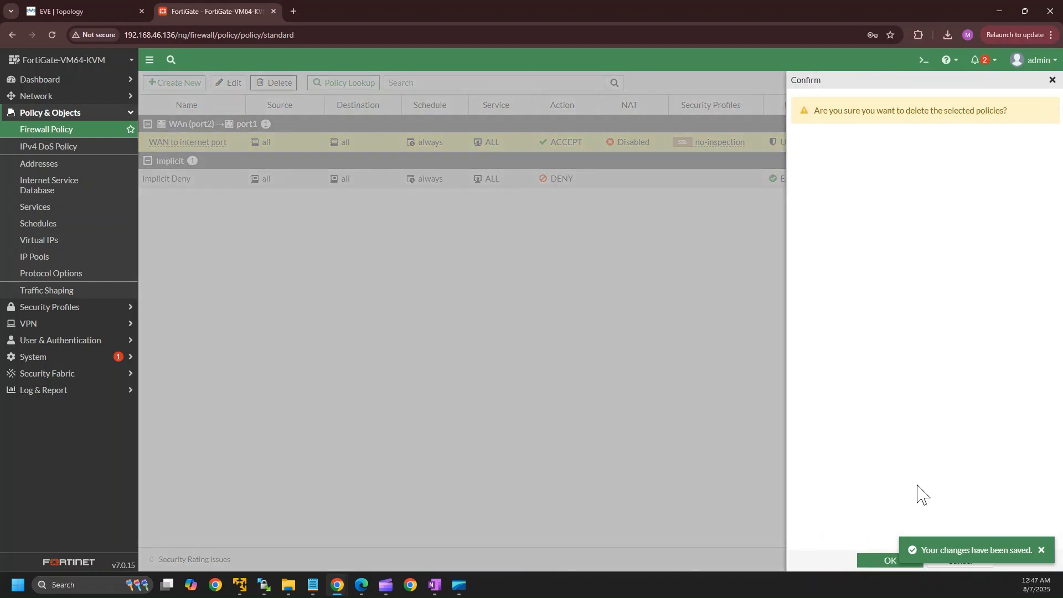
left_click(889, 561)
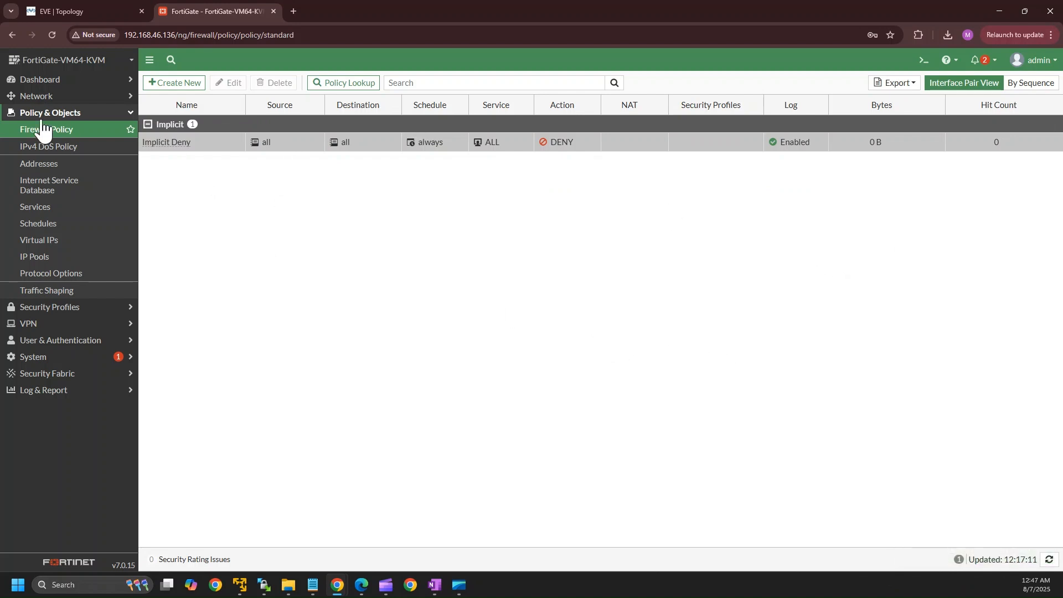
left_click(41, 96)
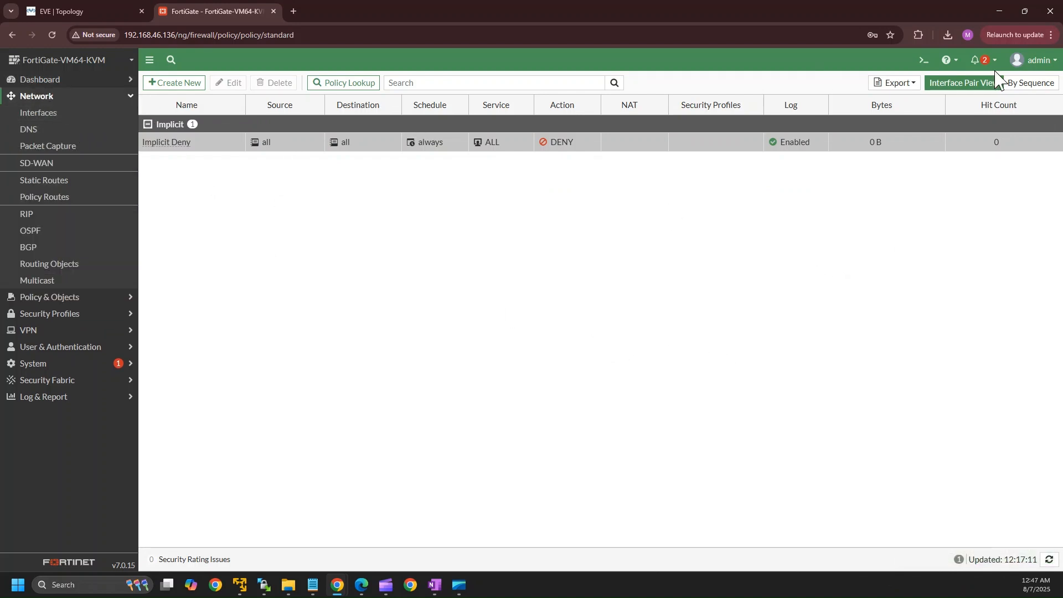
Go to the Restore System Configuration page from the admin menu.
left_click(1031, 60)
mouse_move(1013, 129)
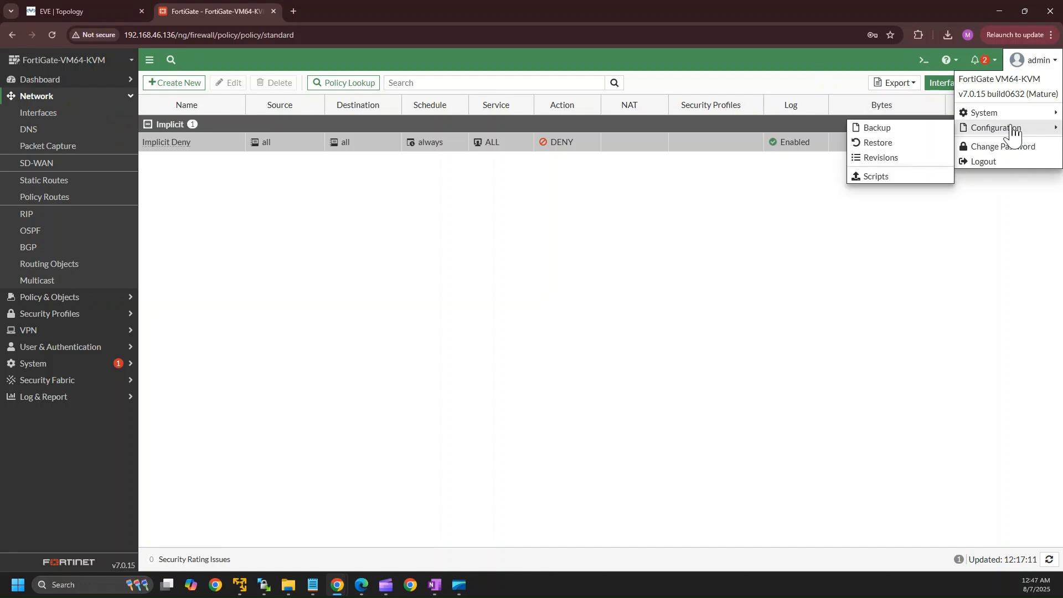
left_click(877, 145)
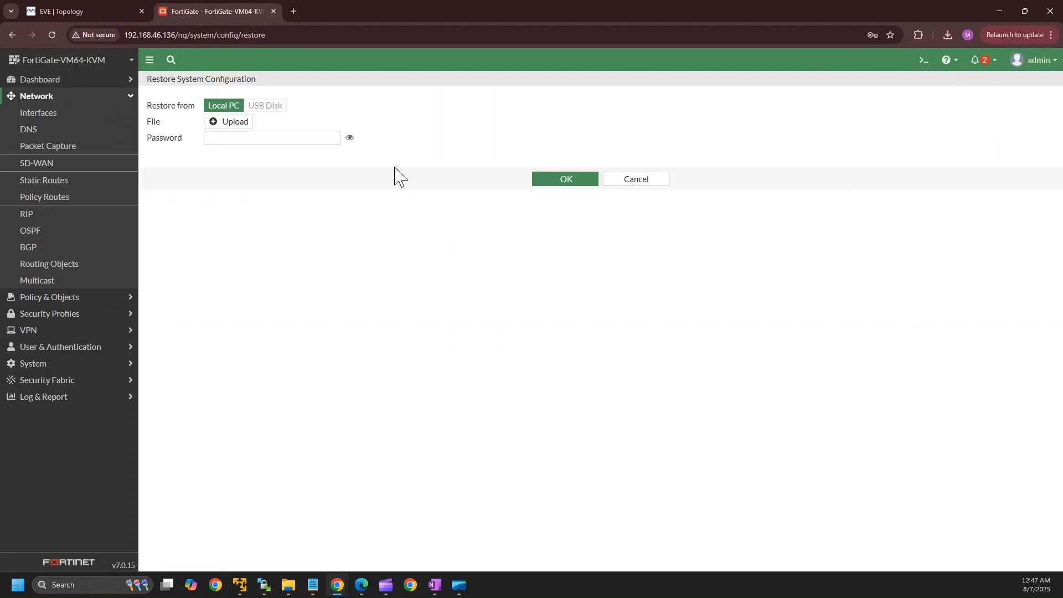
Choose FortiGate-VM64-KVM_7-0_0632_202508061216.conf from Downloads as the file to upload.
left_click(219, 128)
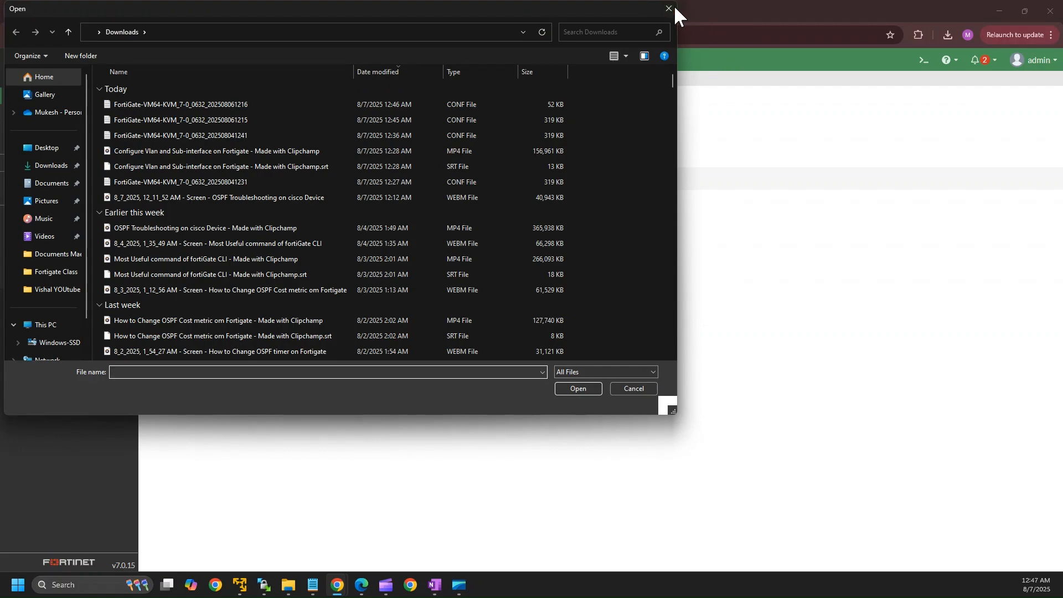
left_click(668, 9)
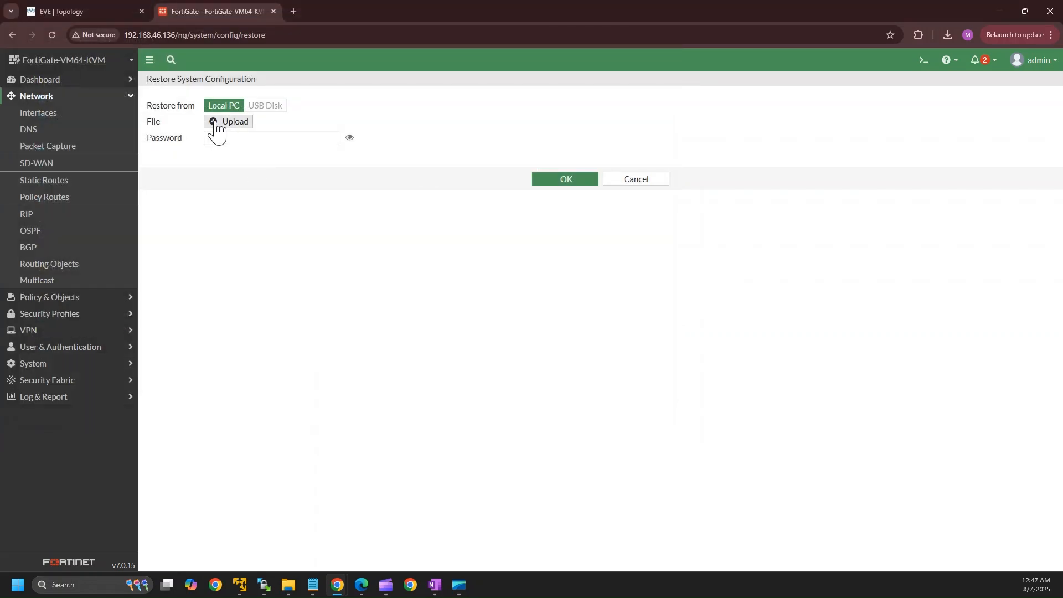
left_click(217, 125)
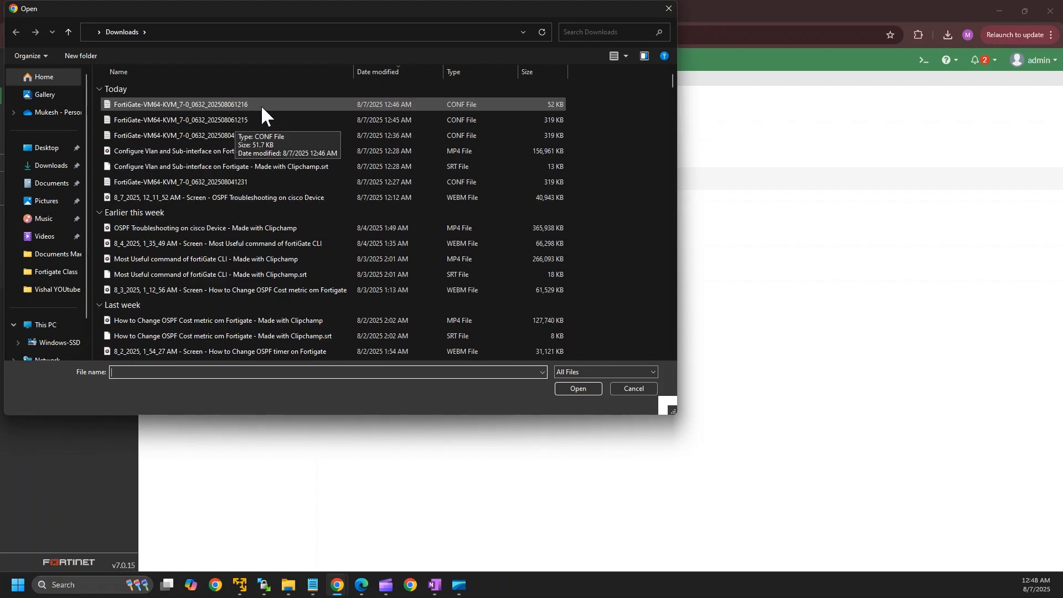
left_click(46, 168)
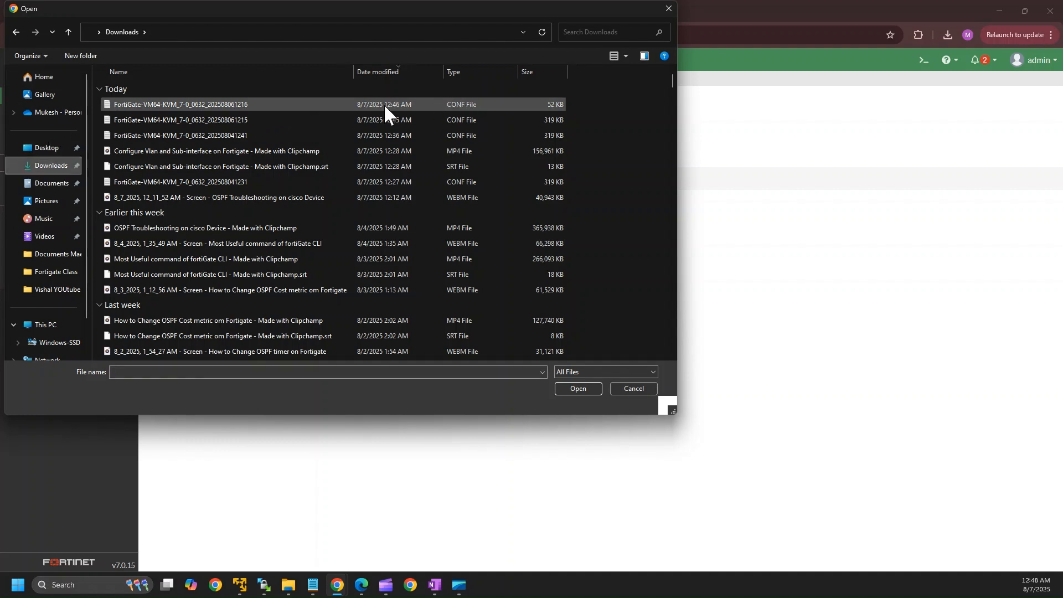
left_click(168, 105)
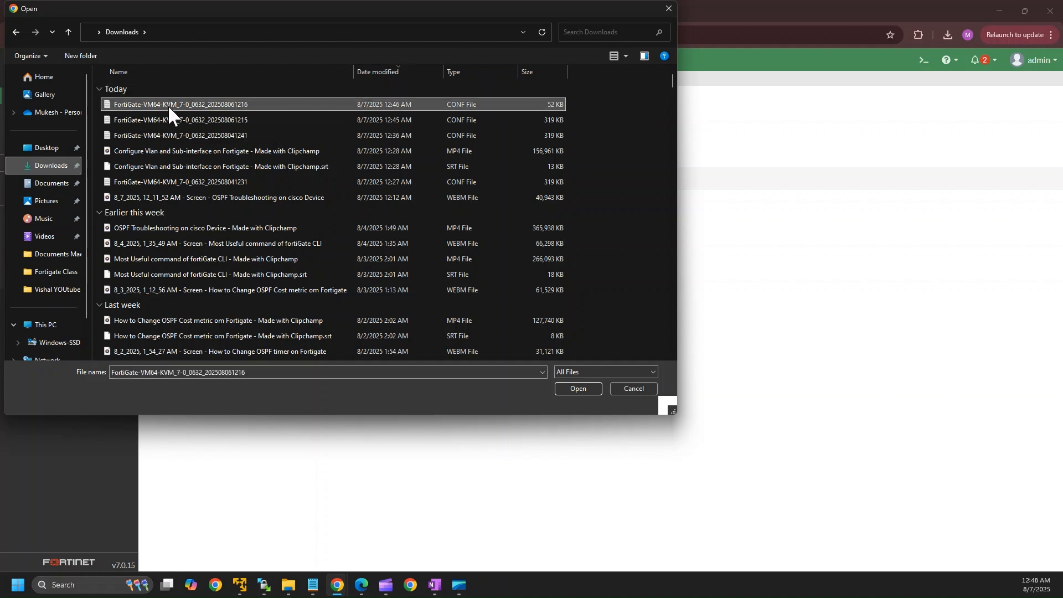
left_click(579, 388)
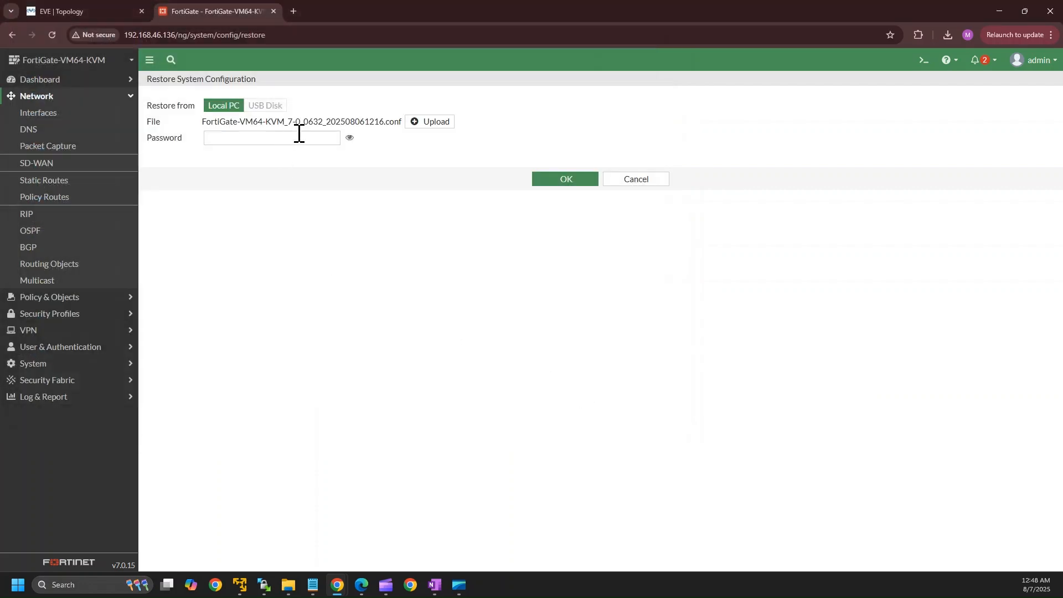
Enter the backup password, submit the restore, and accept the reboot warning.
left_click(230, 138)
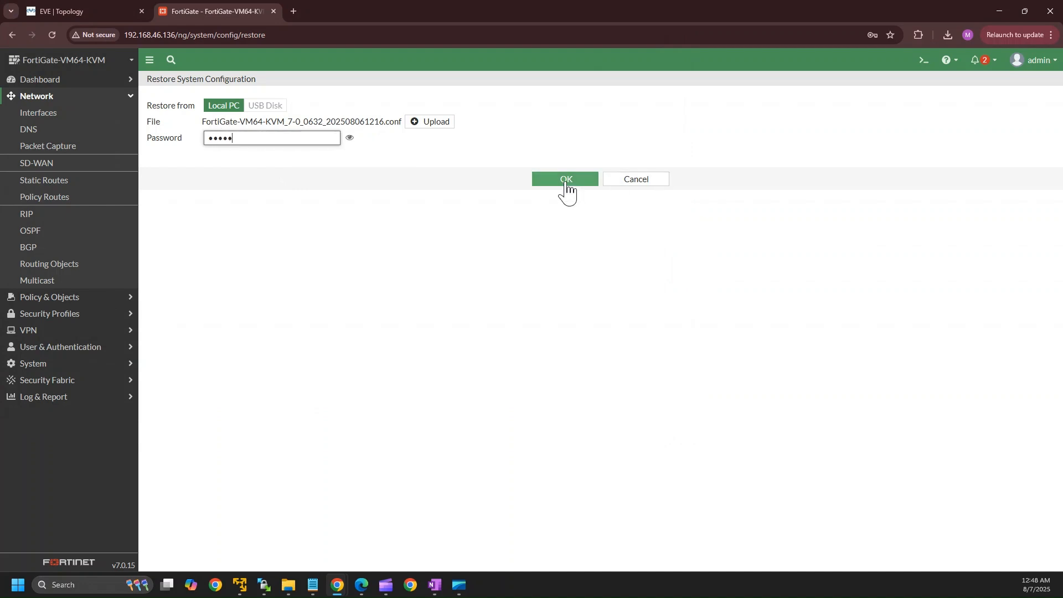
left_click(566, 181)
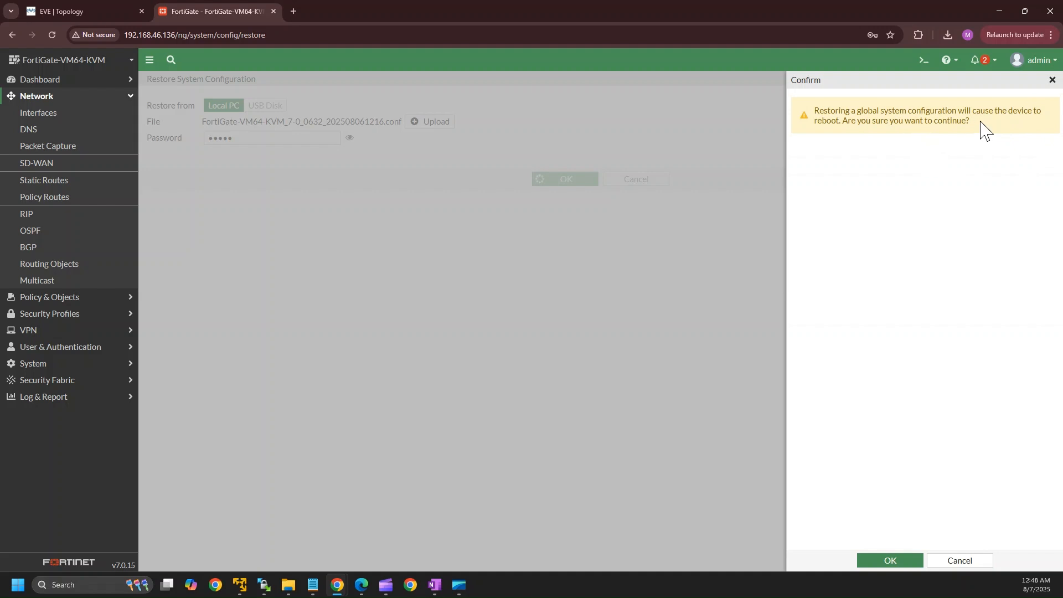
left_click(888, 563)
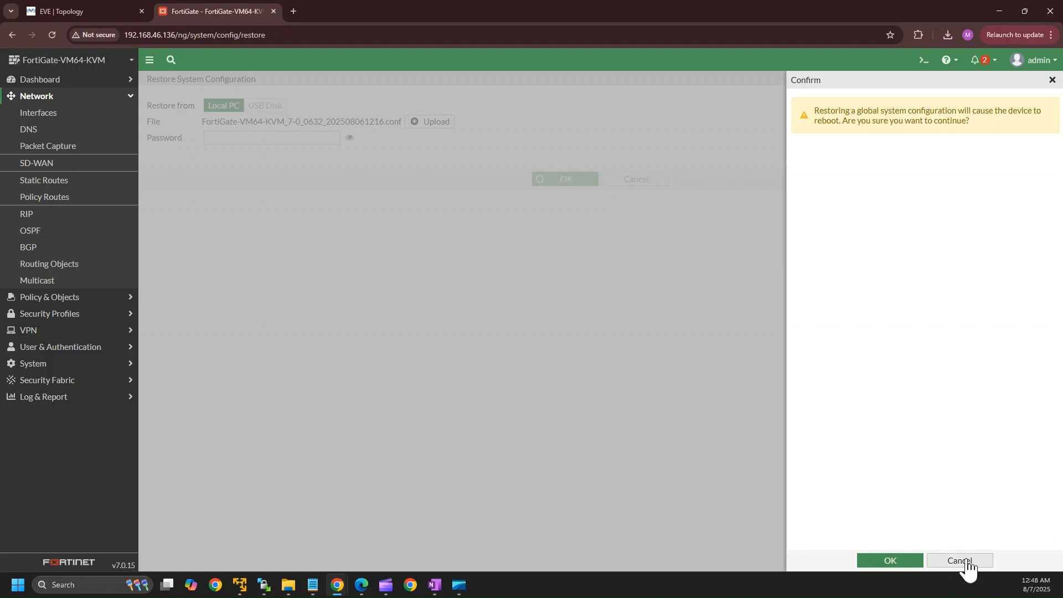
left_click(966, 568)
left_click(219, 140)
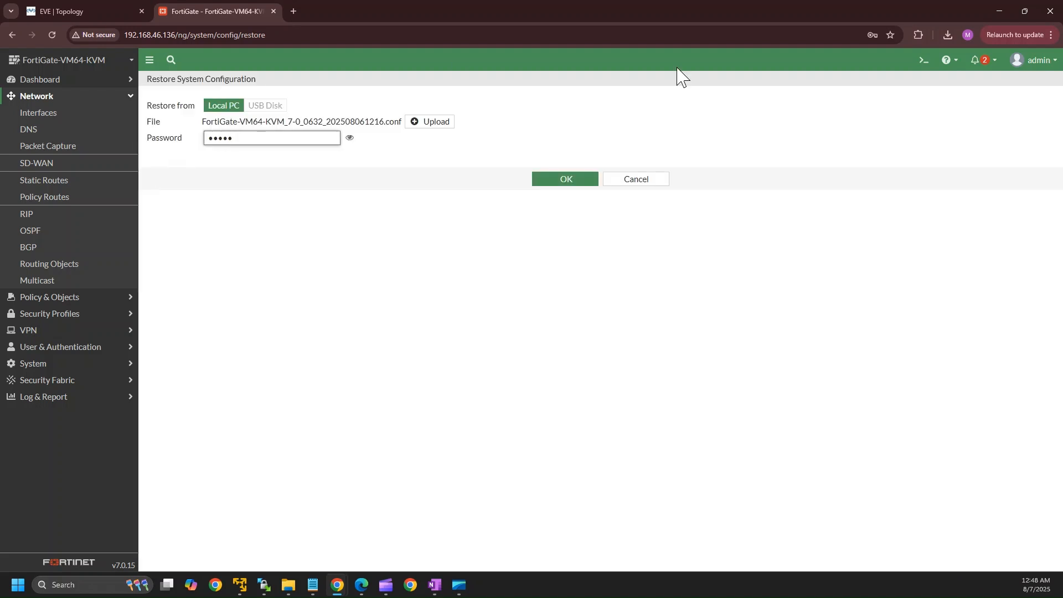
left_click(563, 178)
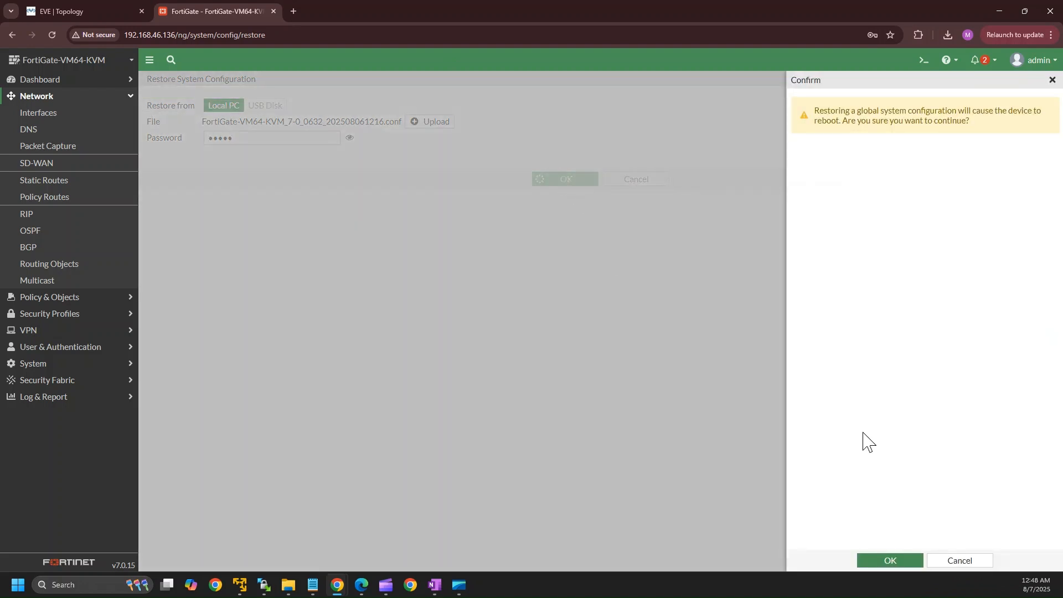
left_click(891, 564)
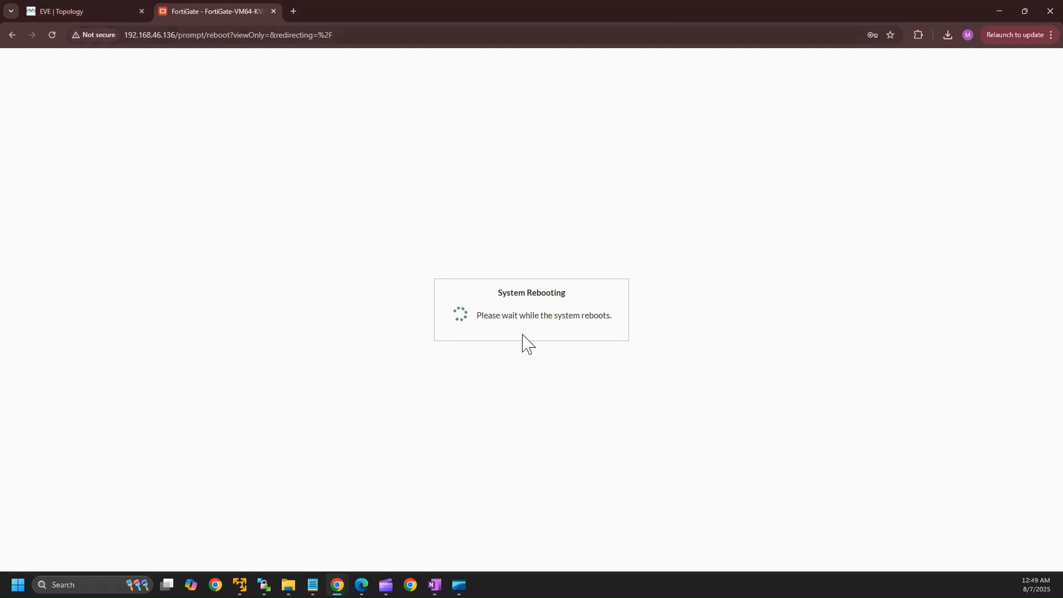
Open a telnet console to the Fortinet node from the EVE topology and resize its window.
left_click(91, 10)
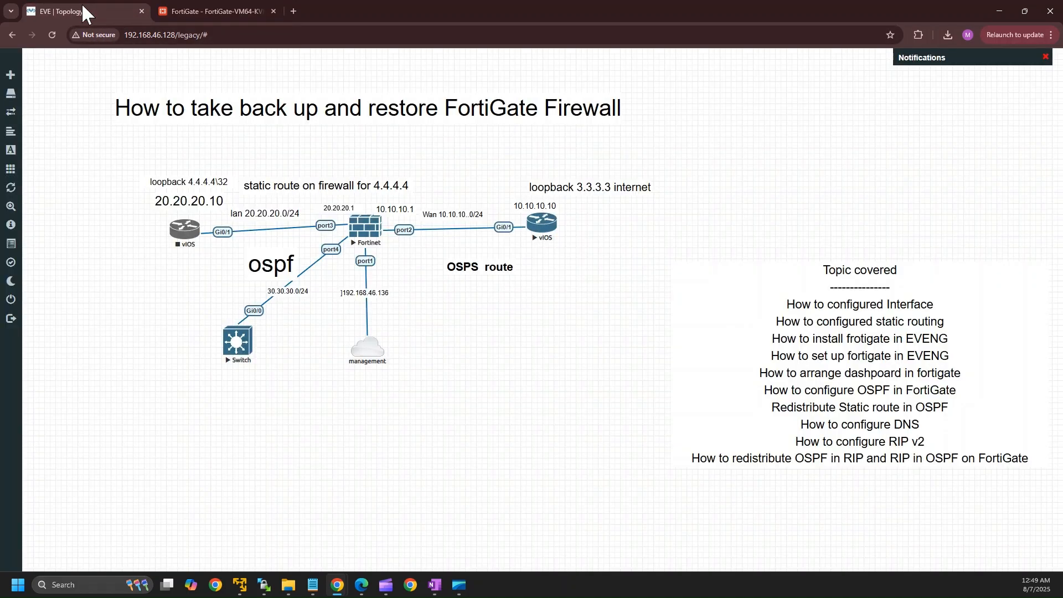
left_click(369, 227)
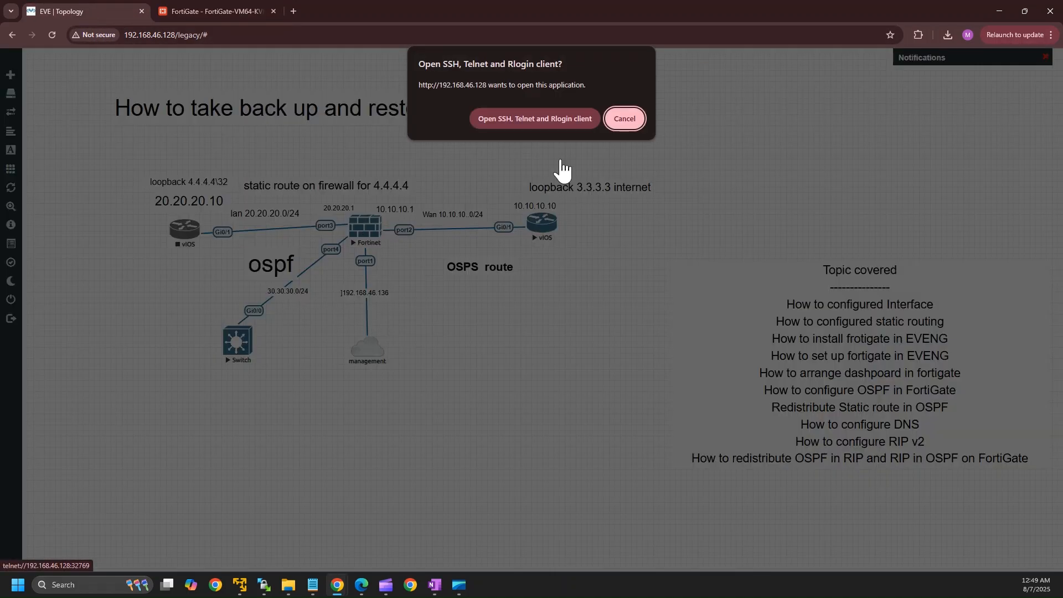
left_click(537, 119)
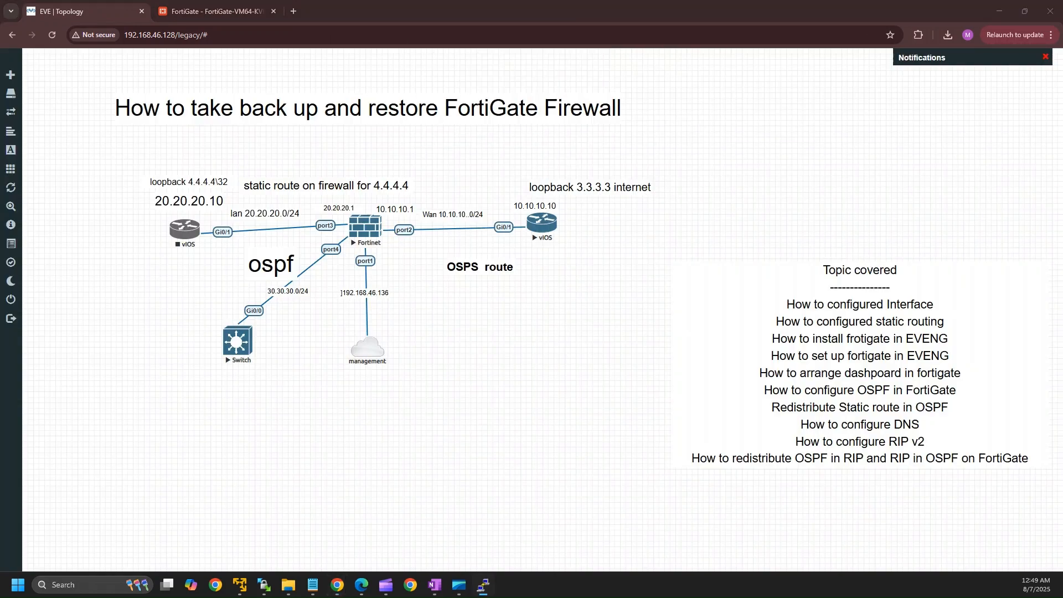
left_click_drag(728, 284, 713, 145)
key("Return")
key("Return")
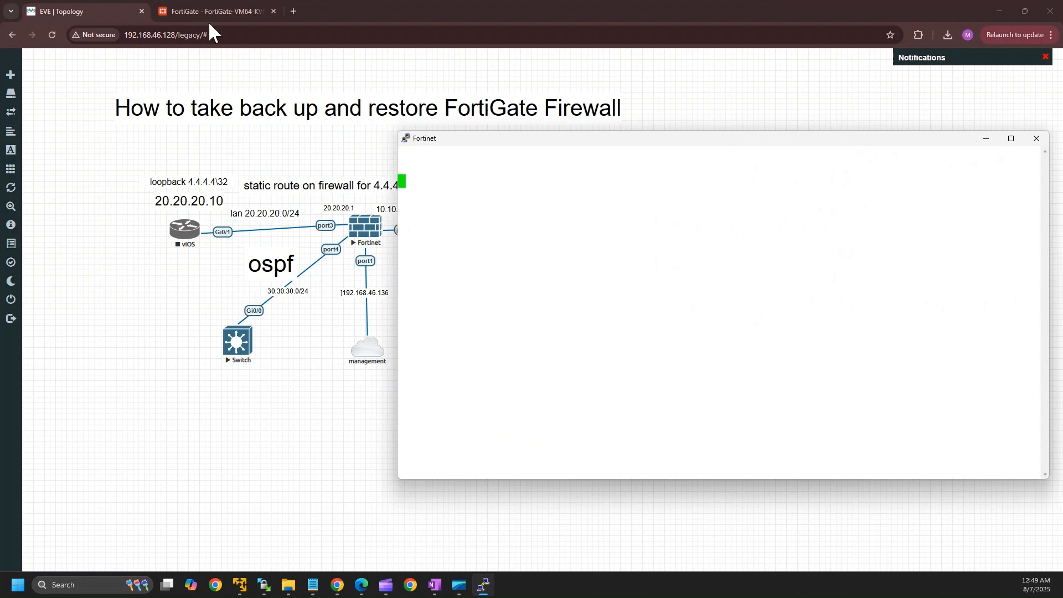
left_click(197, 10)
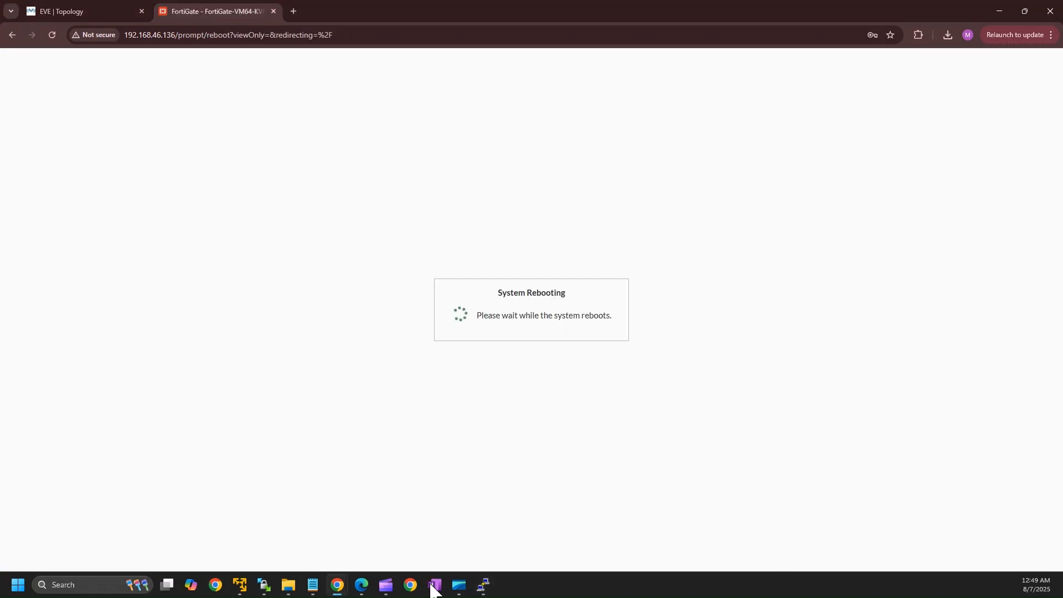
left_click(484, 584)
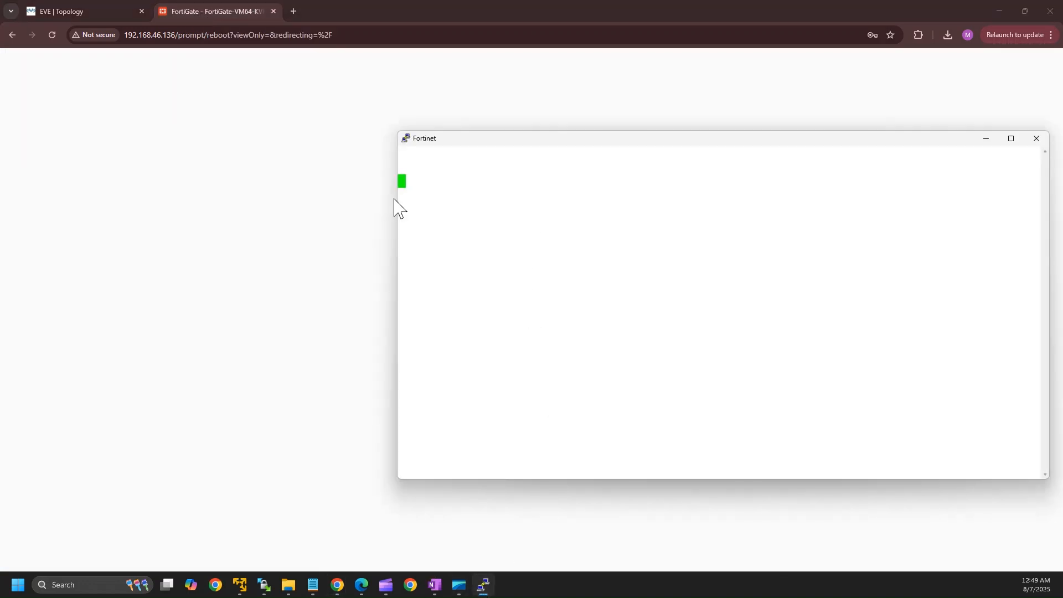
left_click_drag(397, 202, 630, 249)
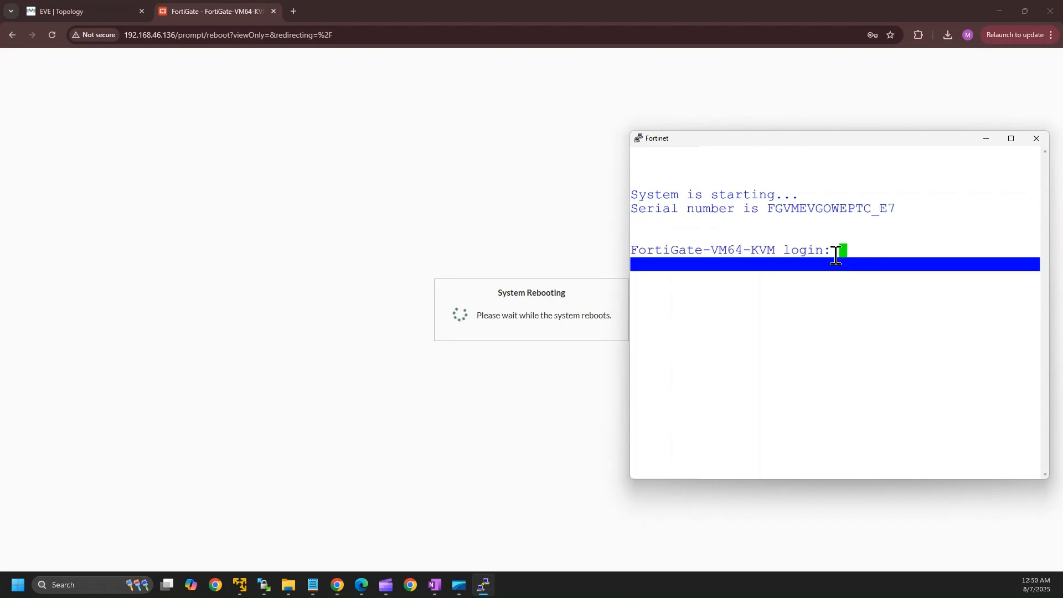
Log in at the console as admin once booting finishes and check the prompt responds.
type("admin")
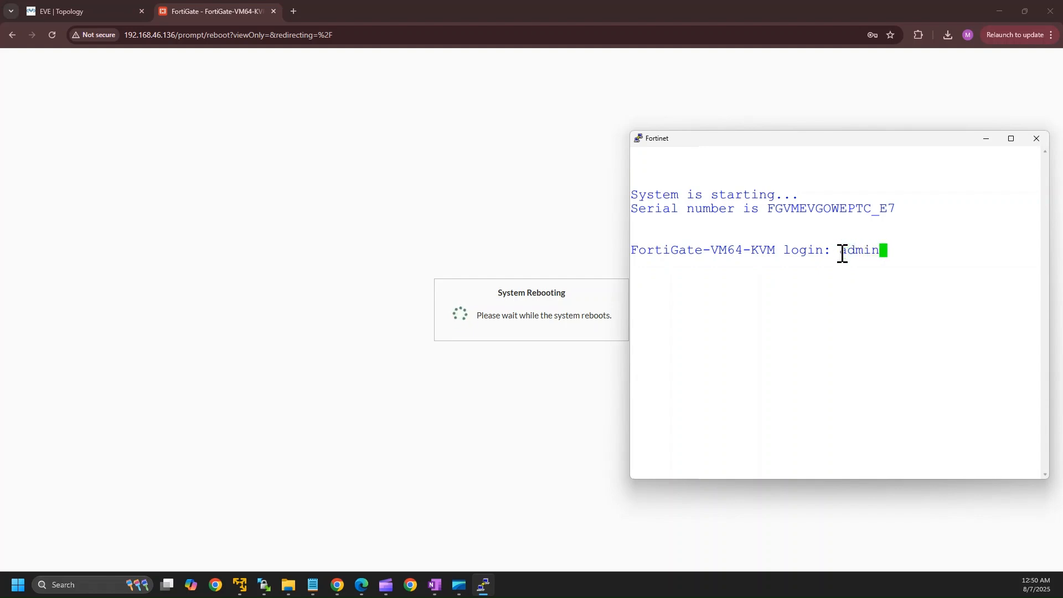
key("Return")
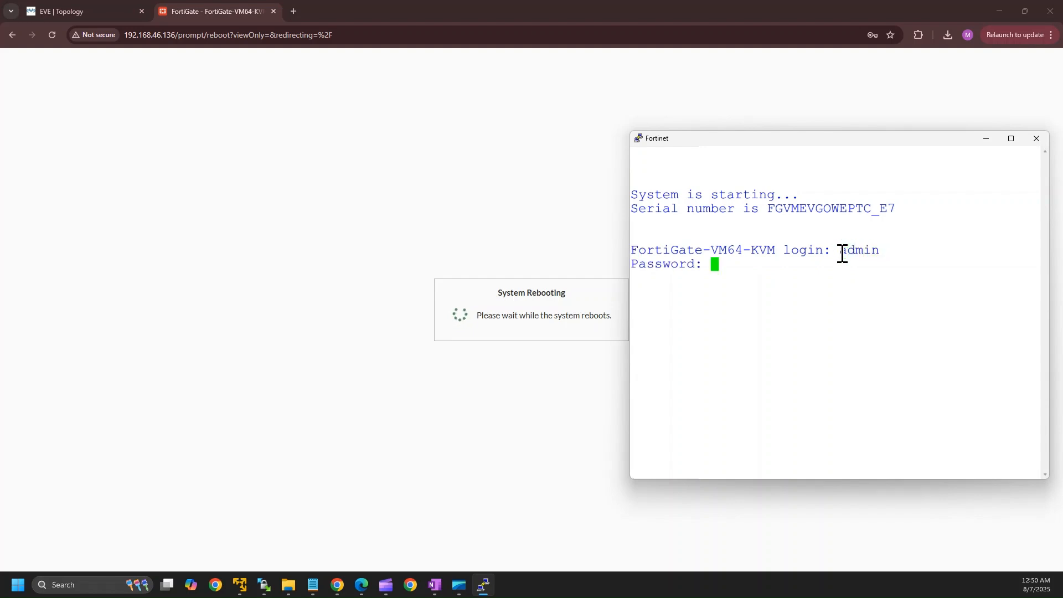
key("Return")
key("Return")
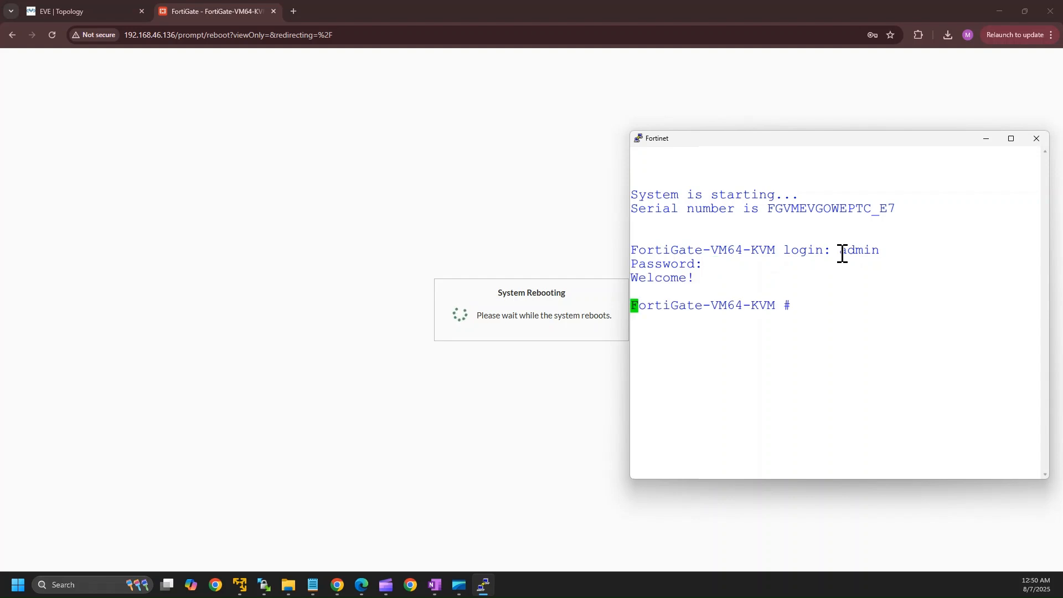
key("Return")
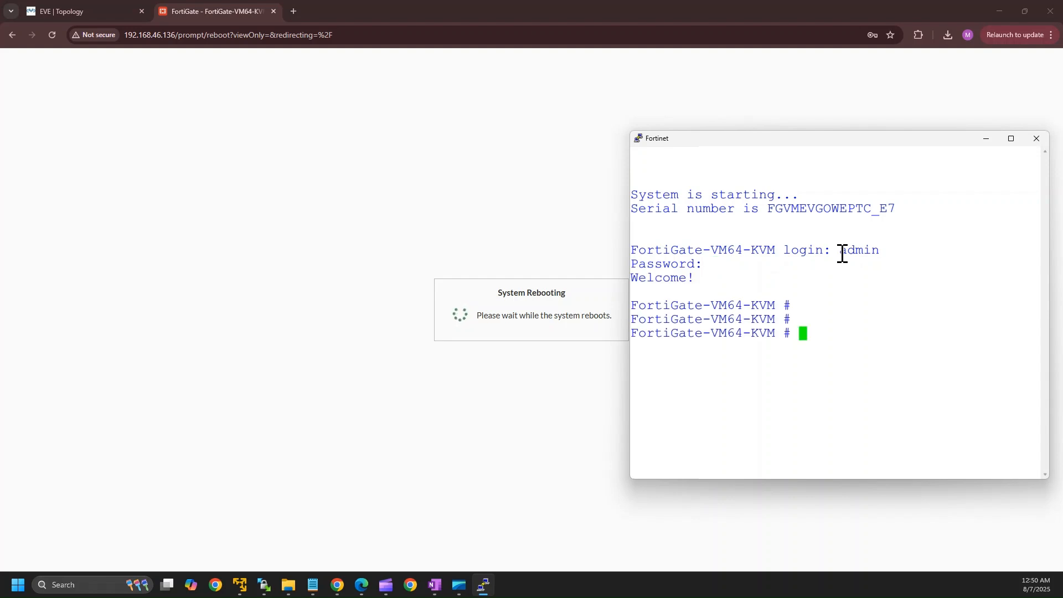
key("Return")
key("Return")
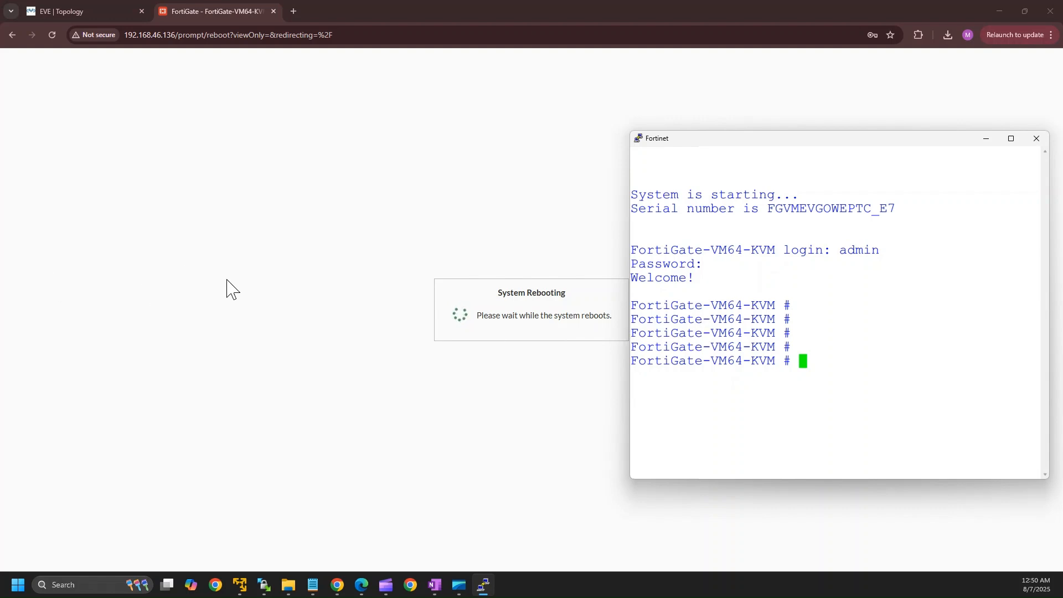
left_click(466, 417)
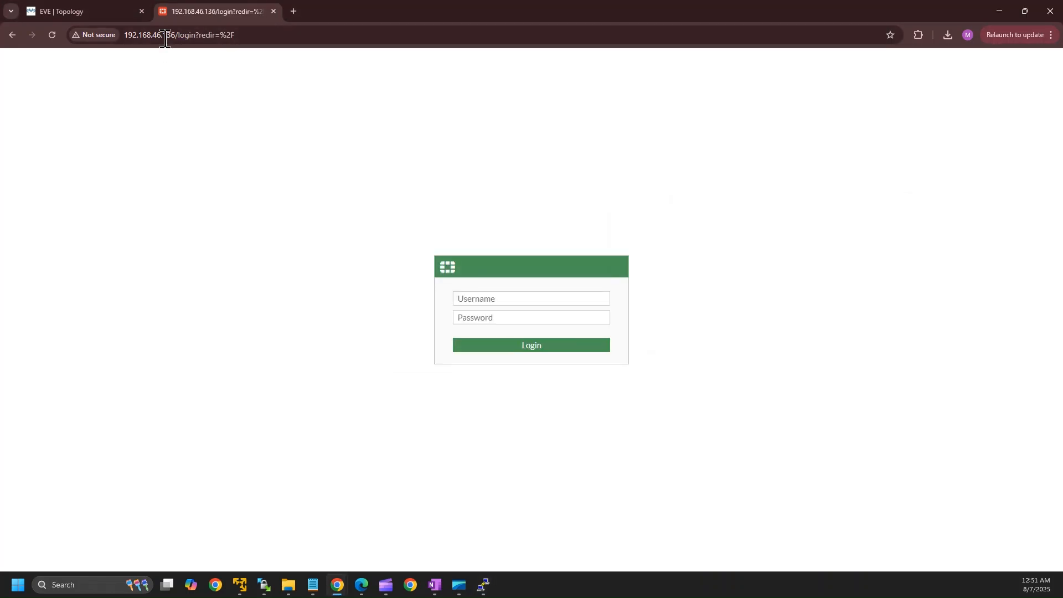
Log into the web GUI as admin, postpone FortiGate Setup, and dismiss the FortiOS 7.0.0 overview.
left_click(482, 300)
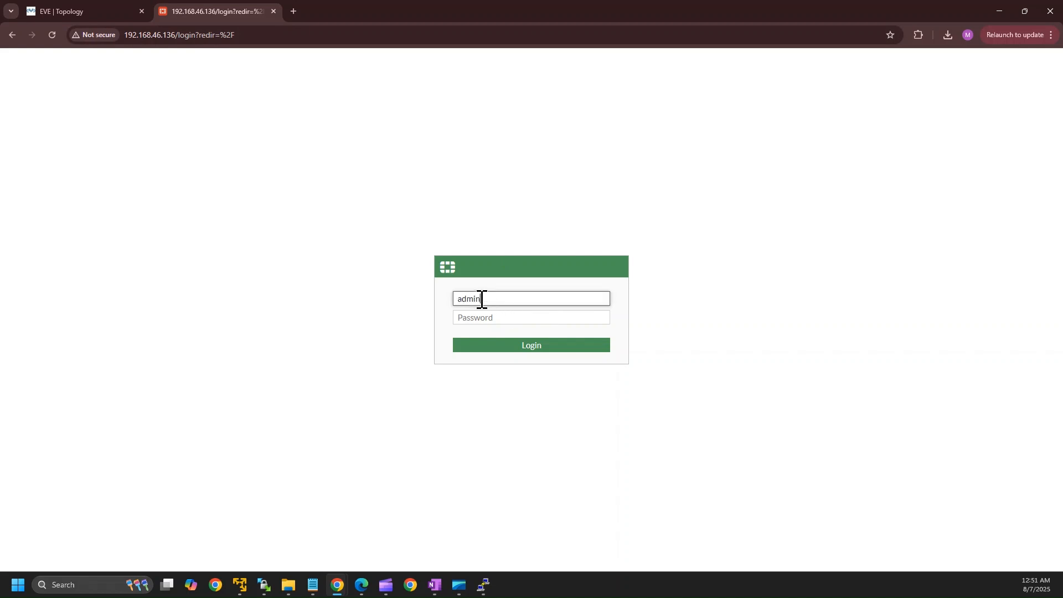
left_click(481, 318)
type("ad")
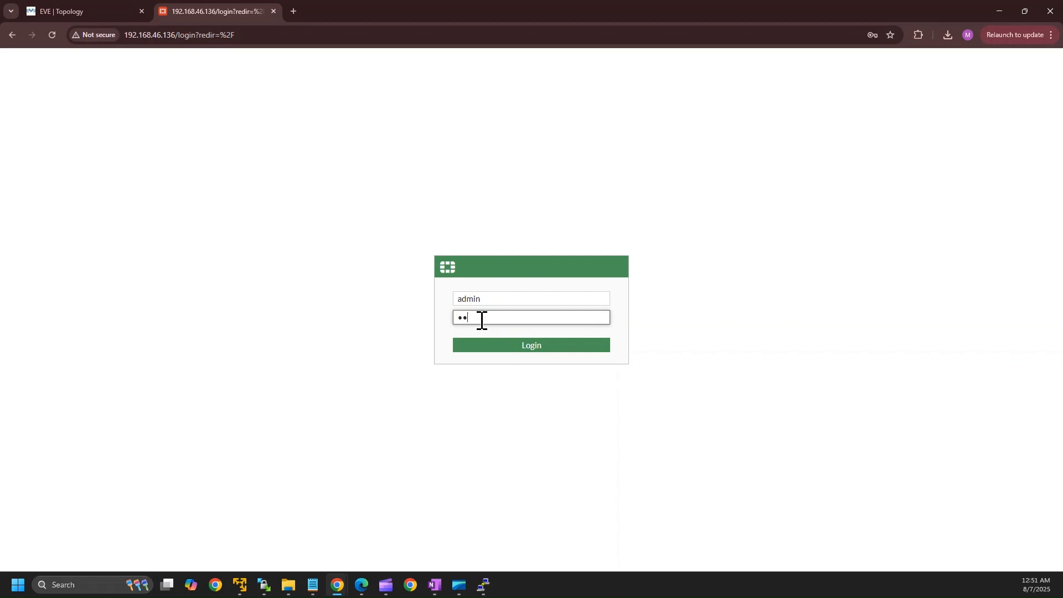
type("min")
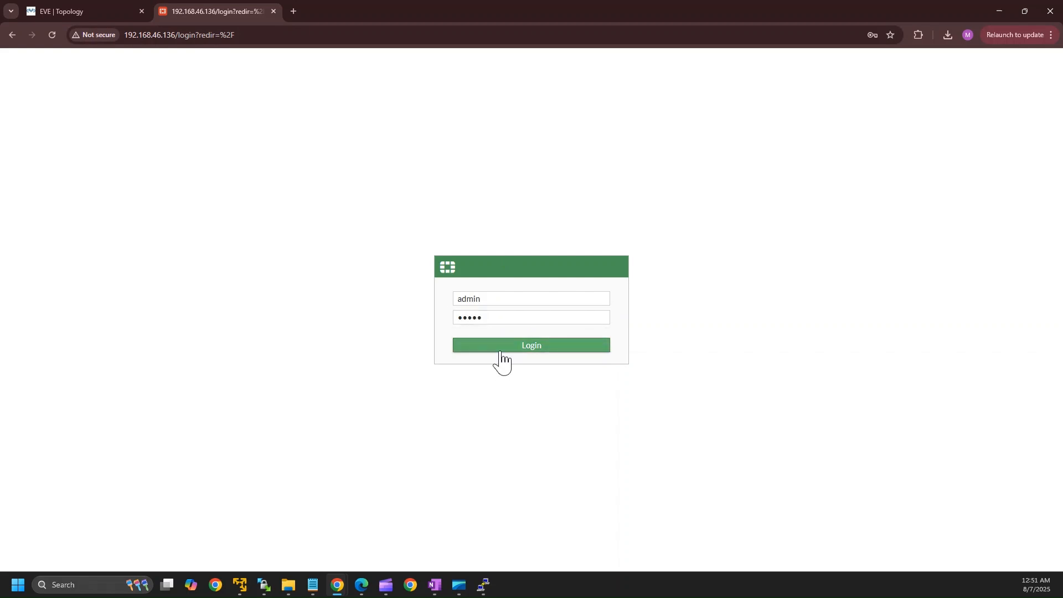
left_click(499, 346)
left_click(624, 190)
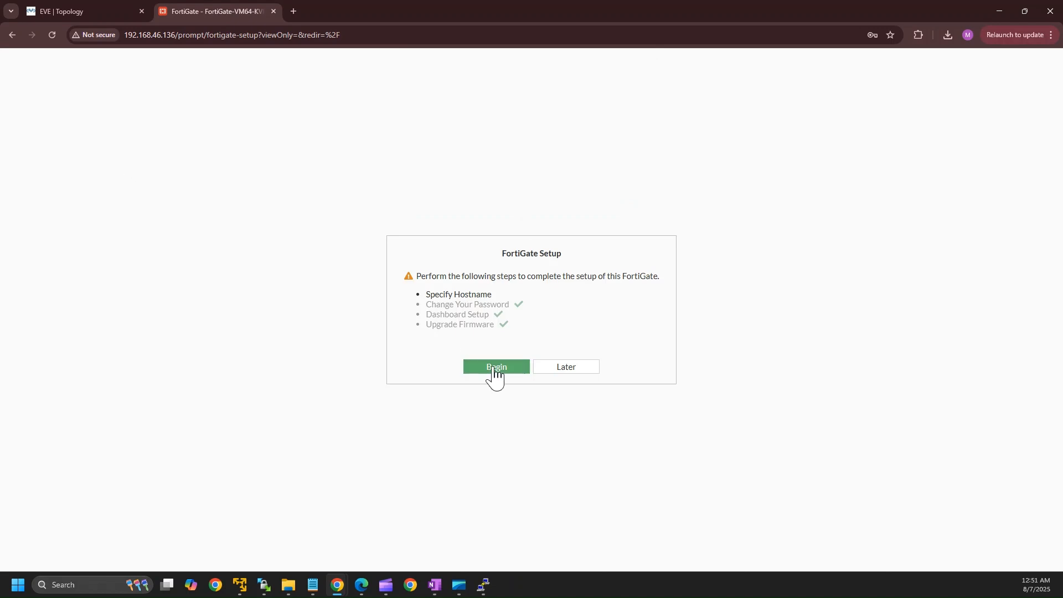
left_click(579, 370)
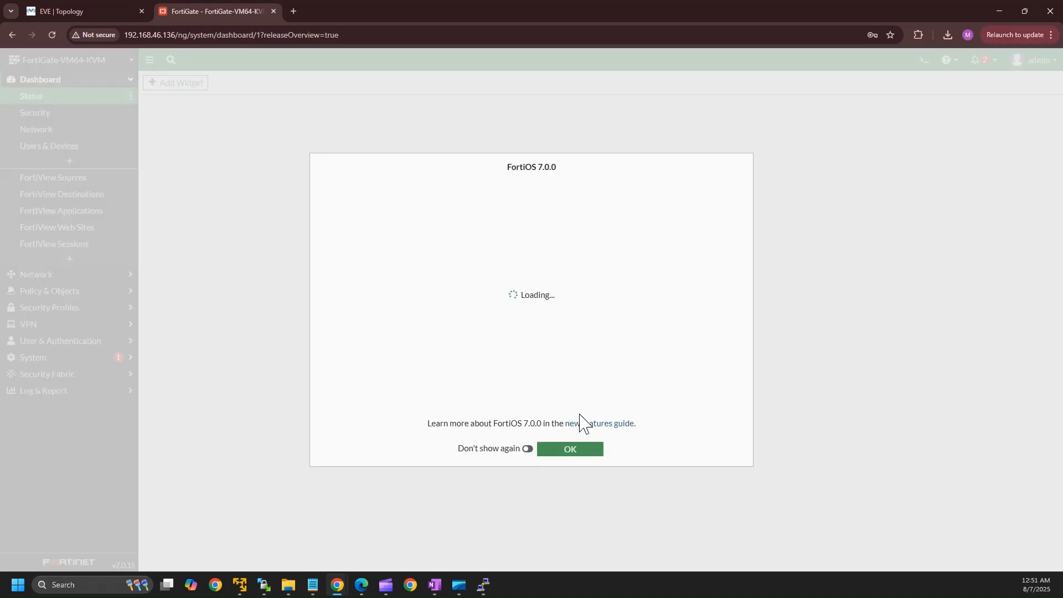
left_click(561, 451)
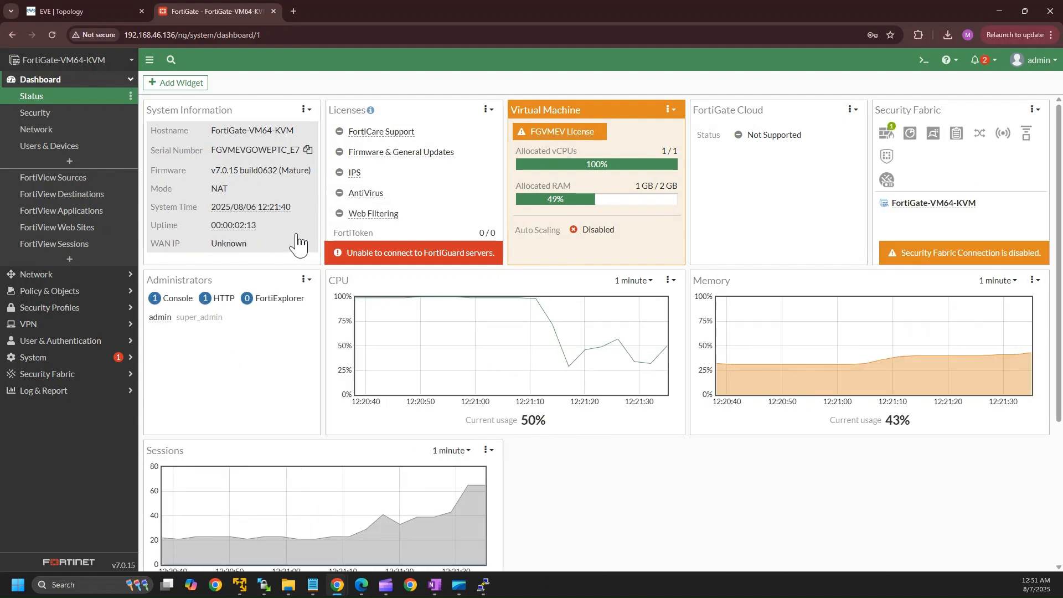
left_click(91, 277)
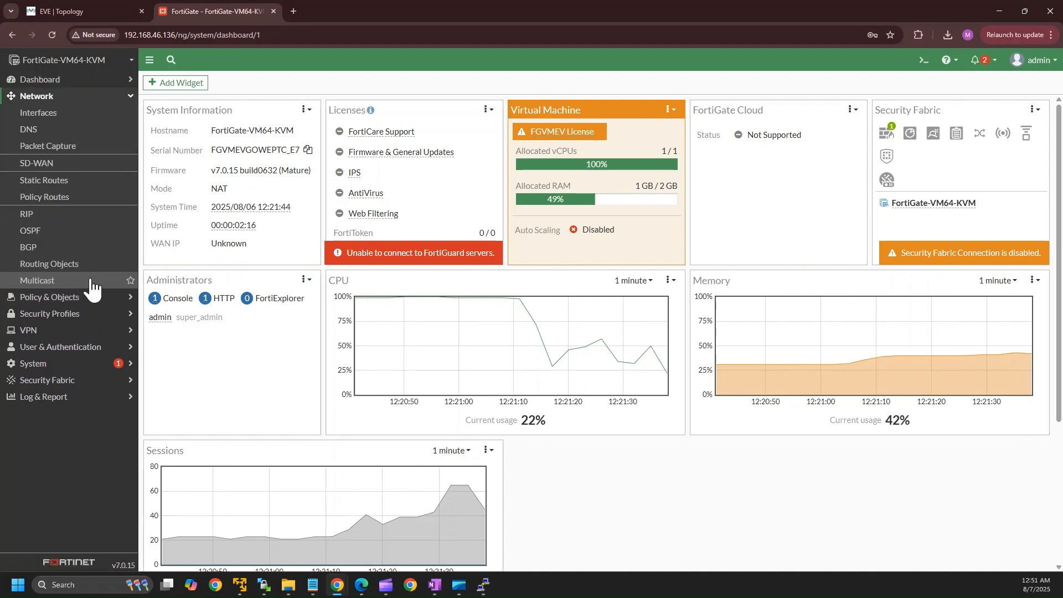
left_click(62, 116)
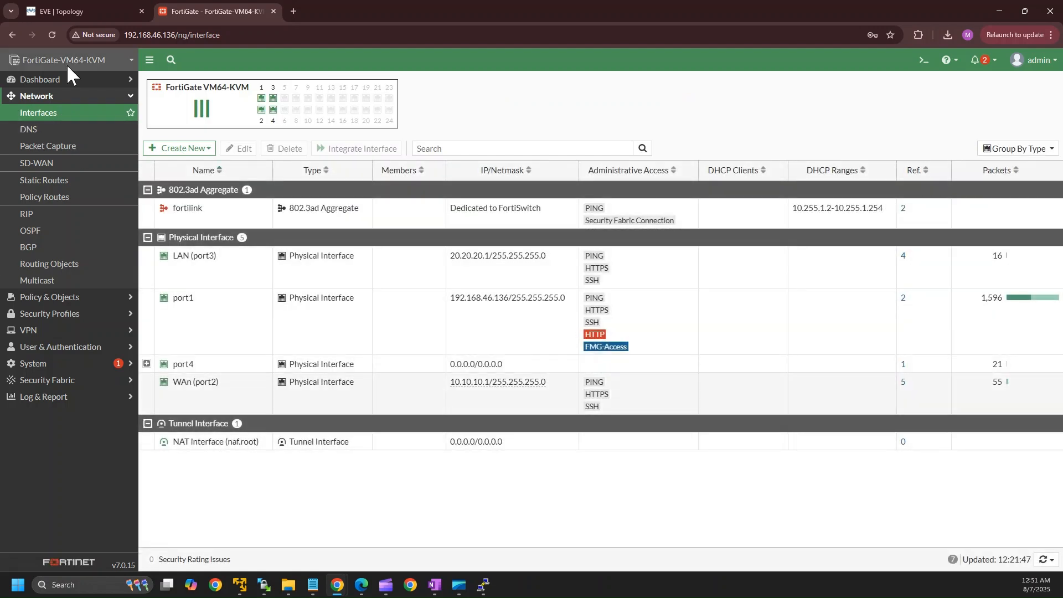
left_click(74, 115)
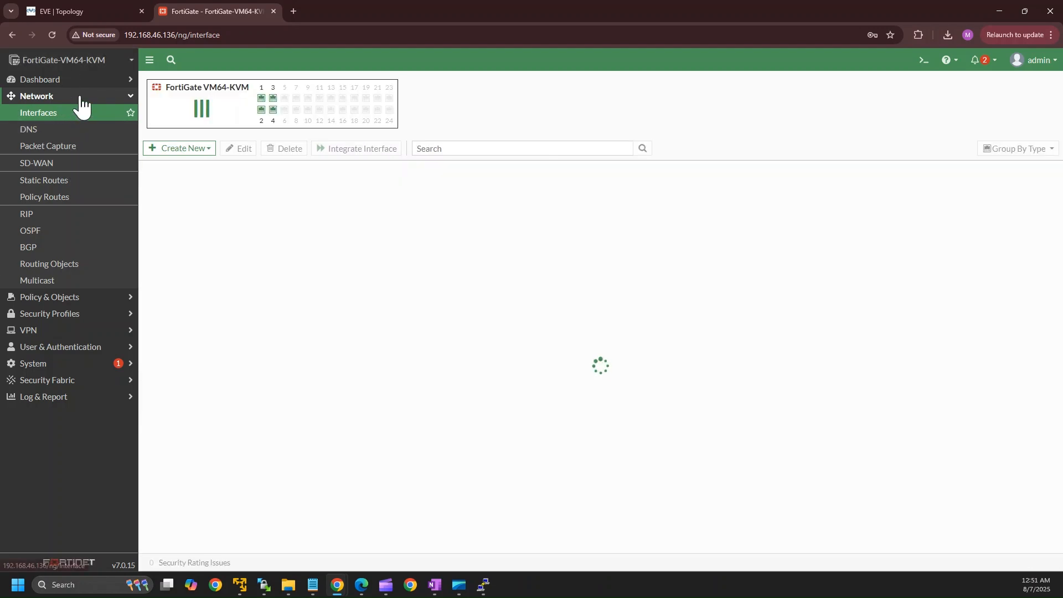
left_click(79, 303)
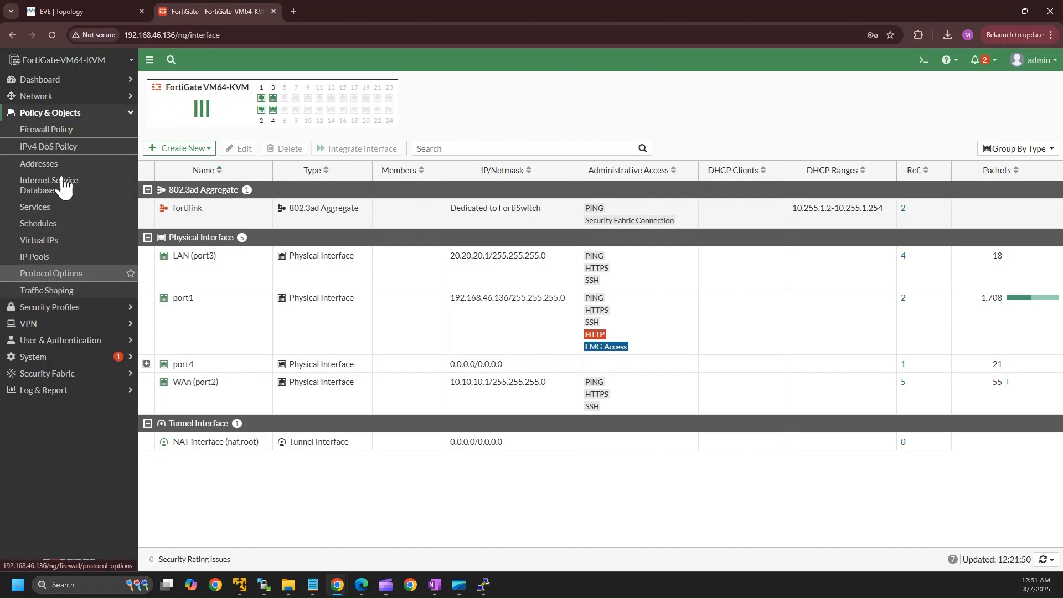
left_click(52, 135)
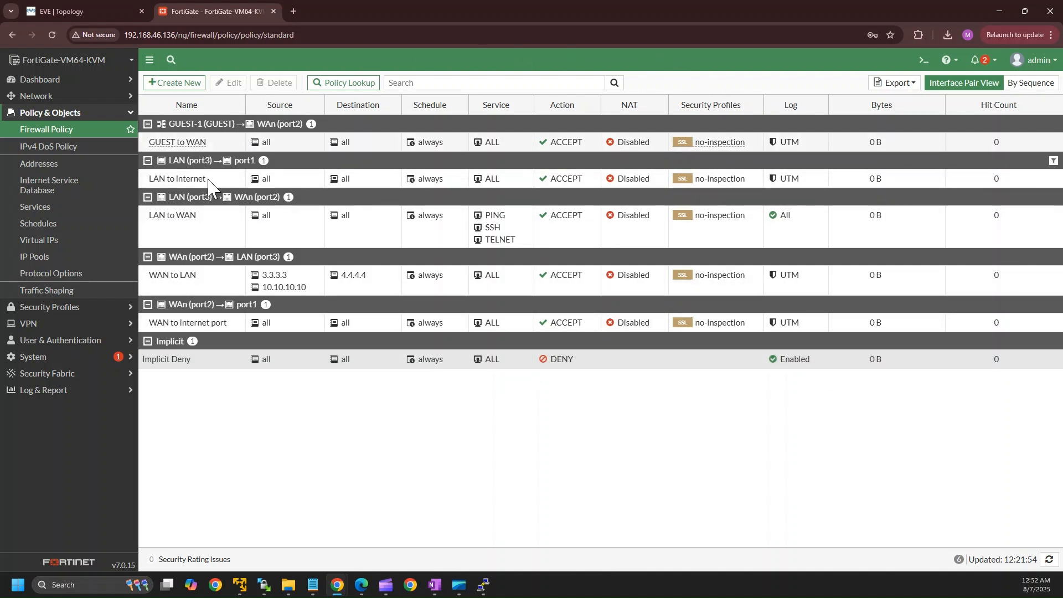
Go to the Restore System Configuration page from the account menu.
left_click(1034, 64)
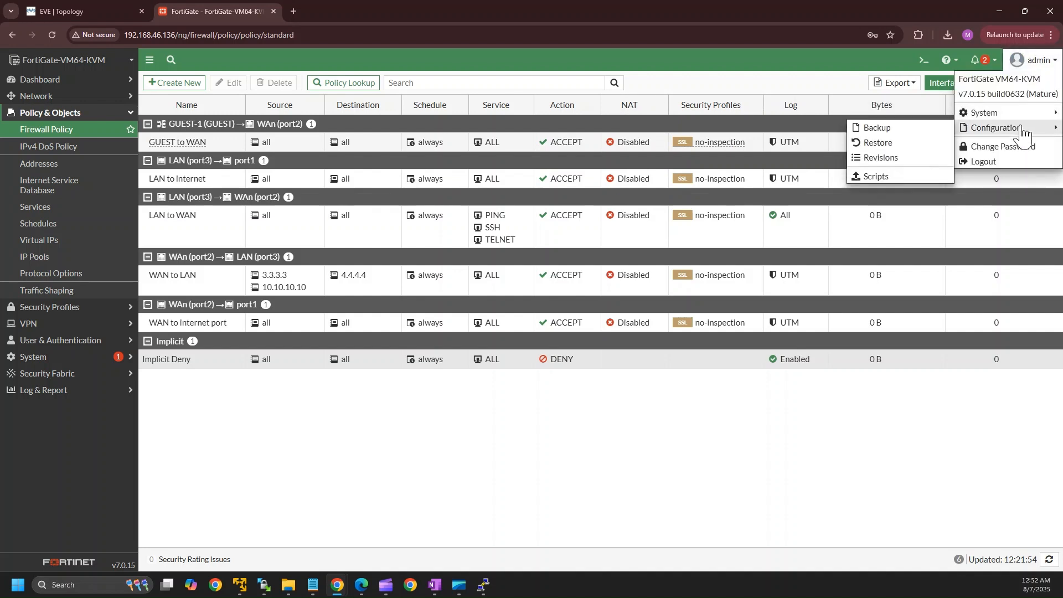
mouse_move(992, 118)
left_click(878, 143)
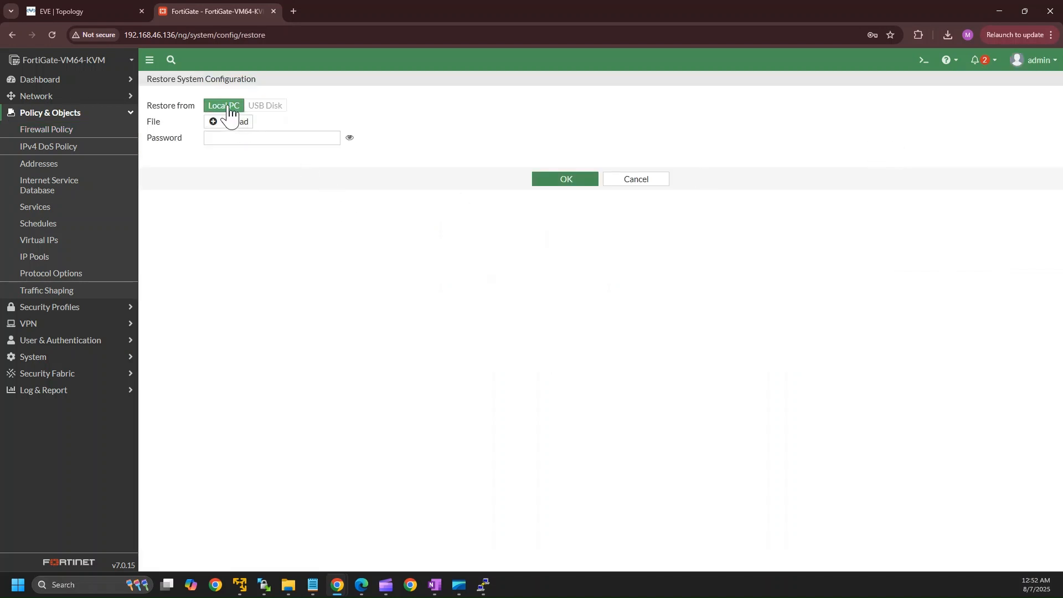
Restore from FortiGate-VM64-KVM_7-0_0632_202508061215.conf and accept the reboot warning.
left_click(233, 123)
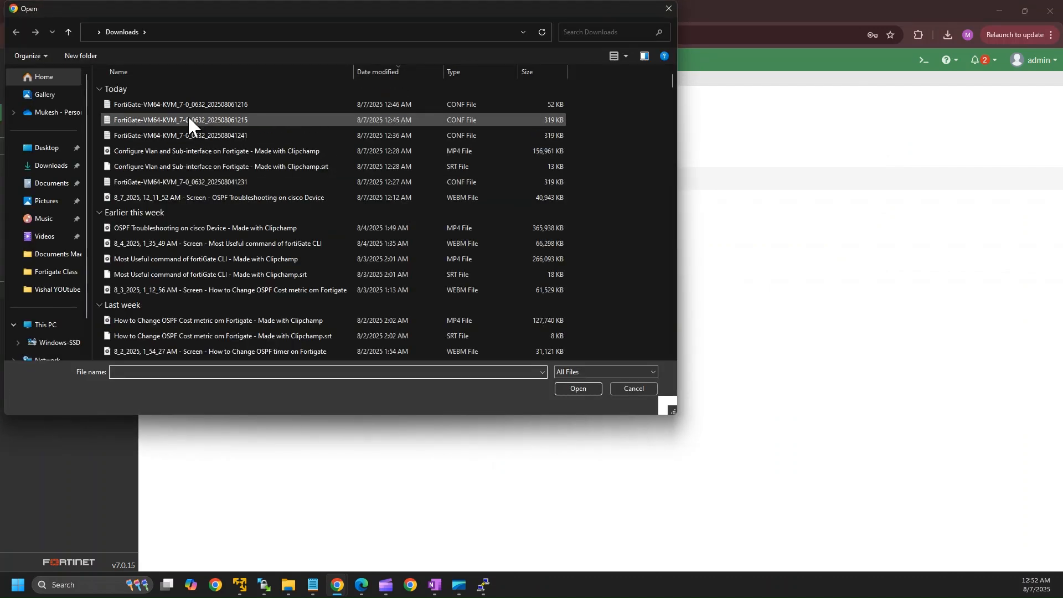
left_click(185, 119)
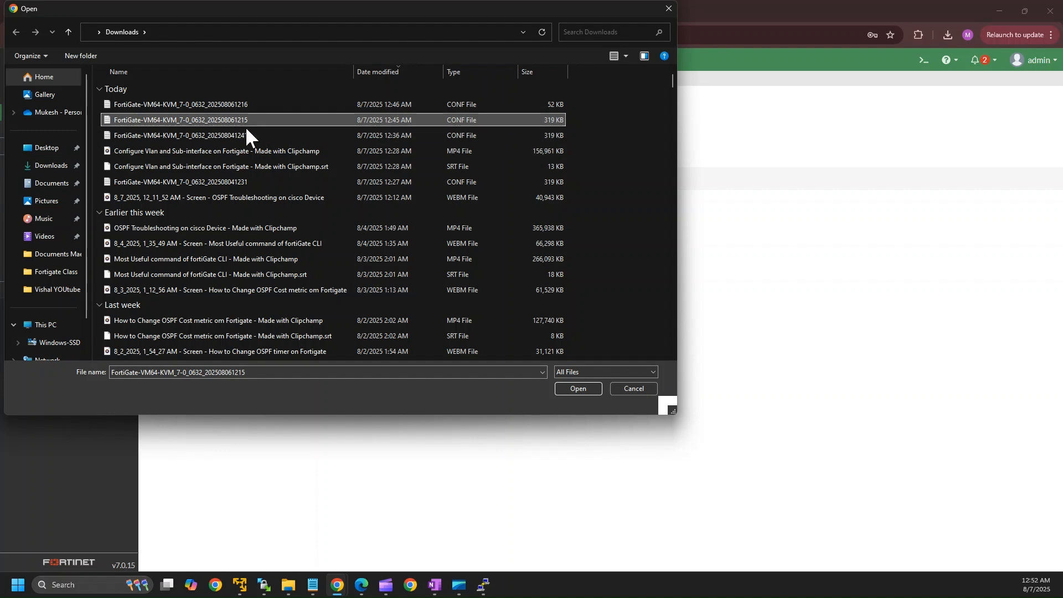
left_click(570, 389)
left_click(559, 179)
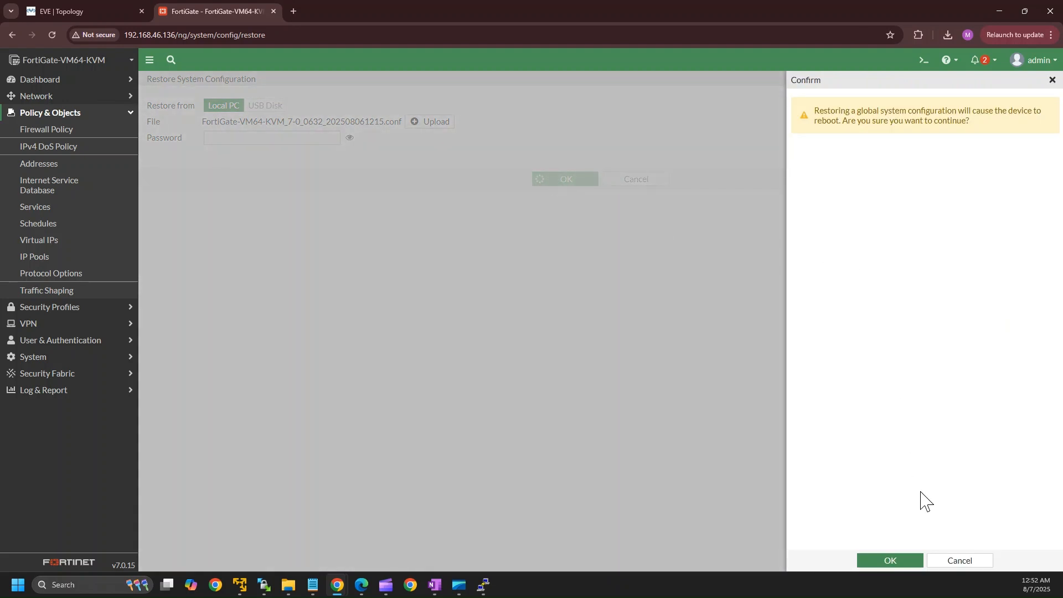
left_click(887, 562)
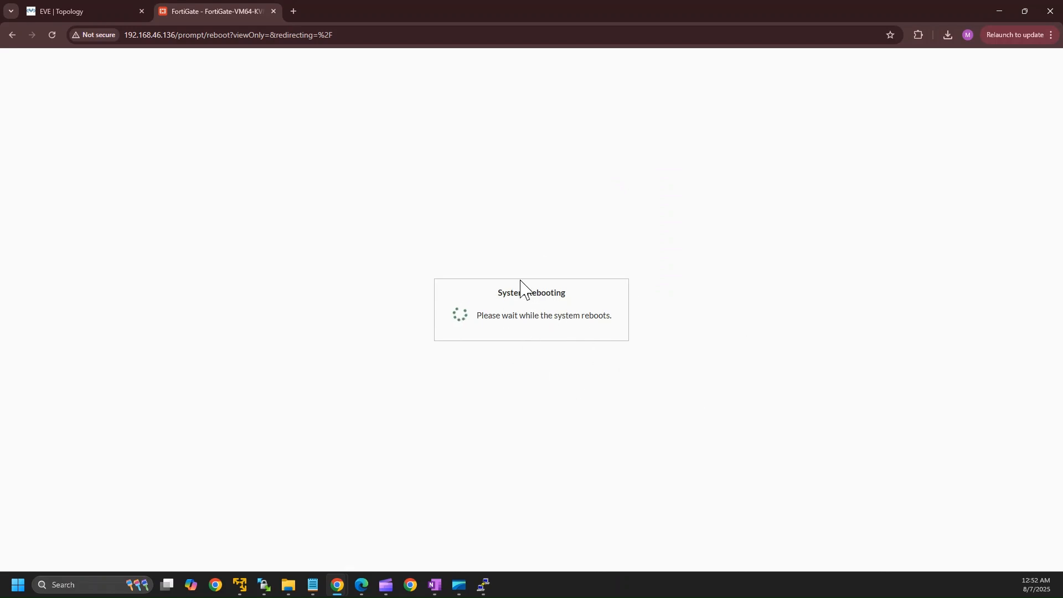
Bring the Fortinet console window forward while the FortiGate reboots with the restored configuration.
mouse_move(474, 588)
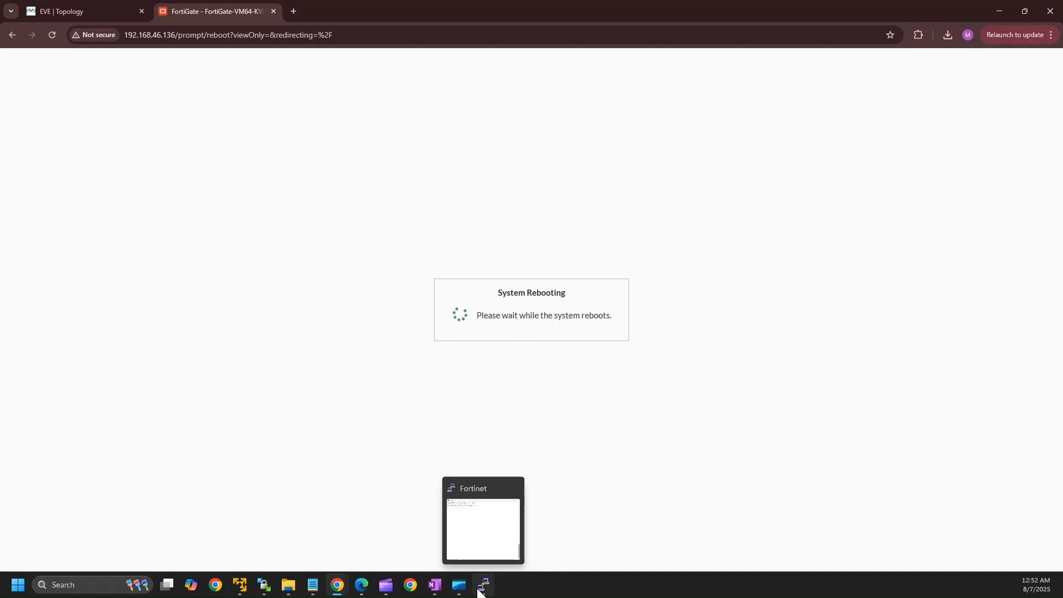
left_click(479, 589)
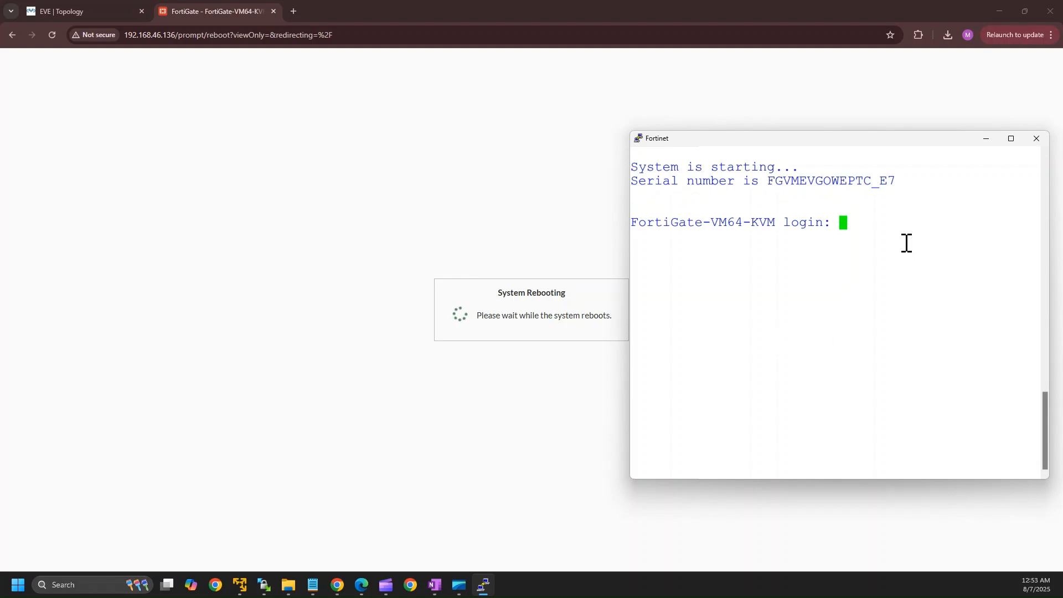
Log in to the console as admin with an empty password and confirm the prompt responds.
type("admin")
key("Return")
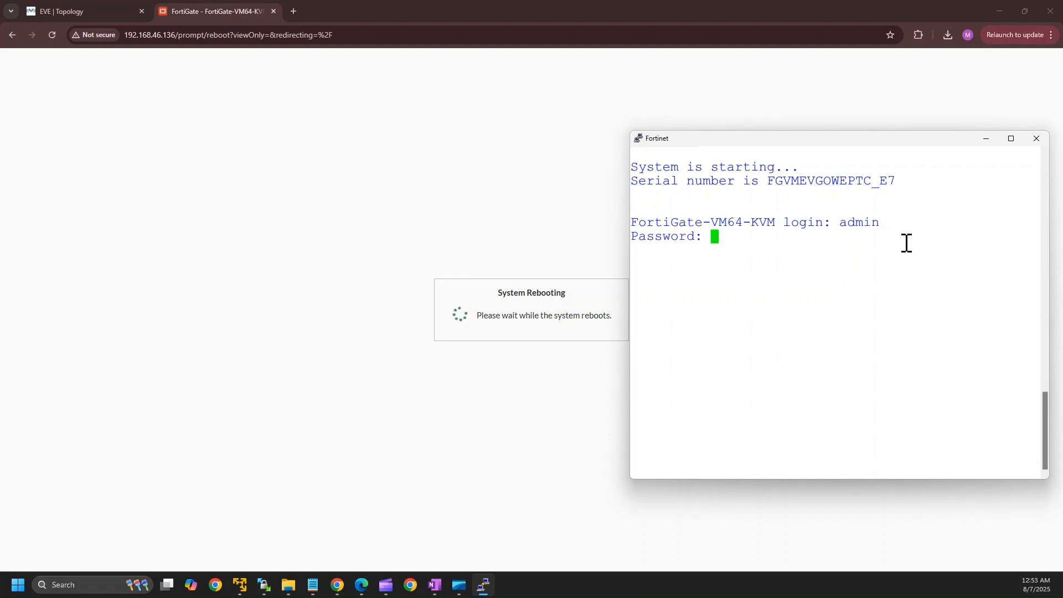
key("Return")
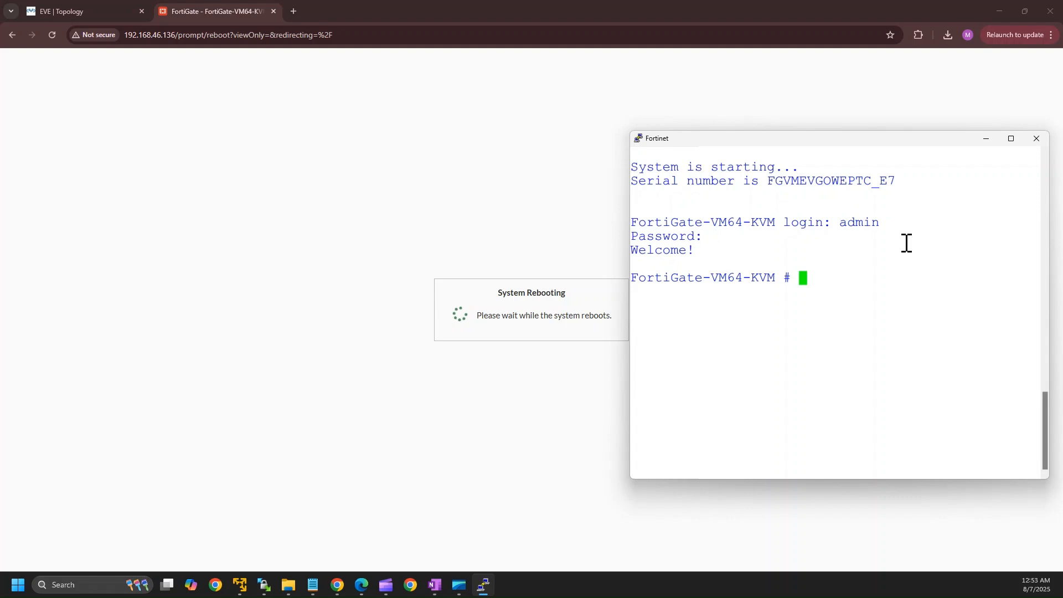
key("Return")
key("Return")
key("Return")
key("Return")
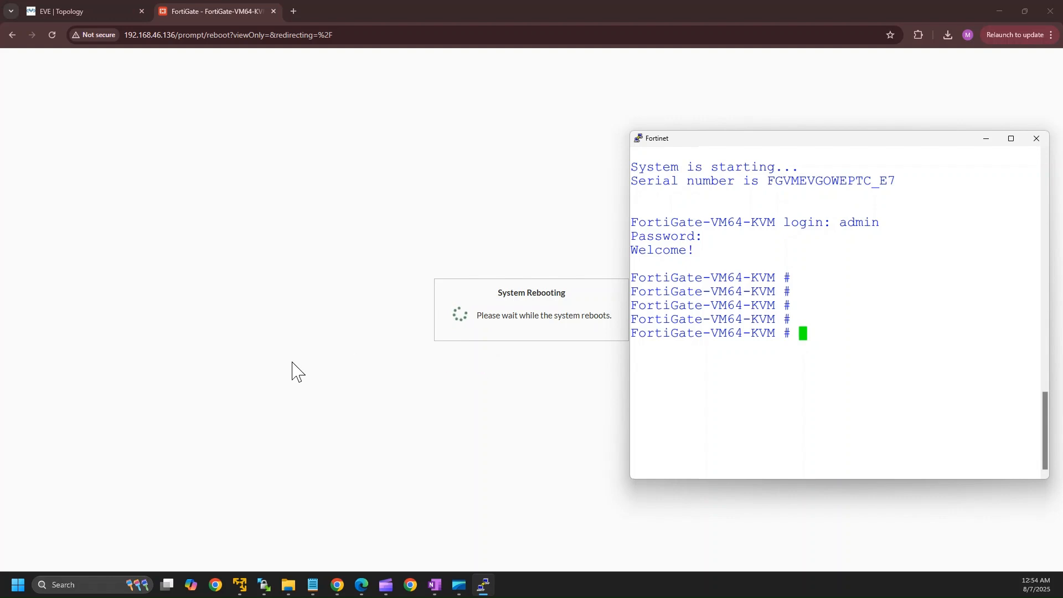
Check the lab topology and the FortiGate rebooting page, then return to the console.
left_click(72, 10)
left_click(221, 9)
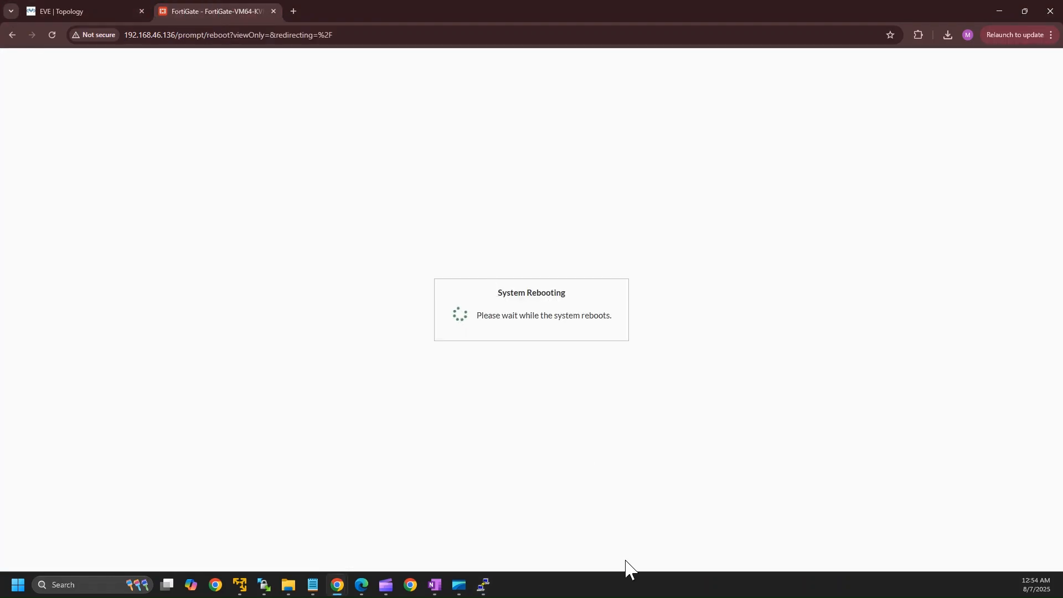
left_click(484, 585)
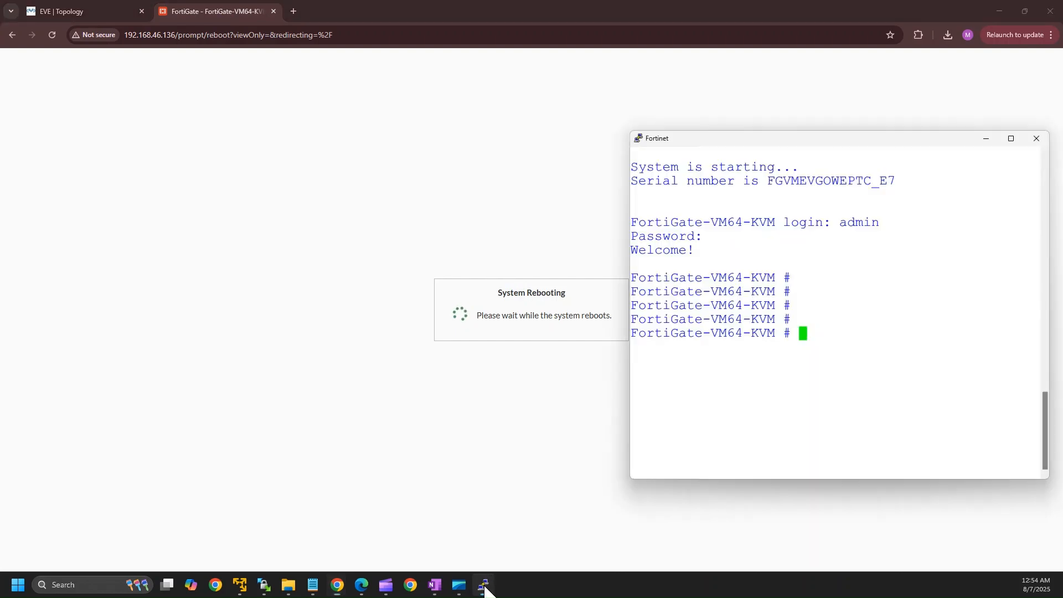
left_click(467, 449)
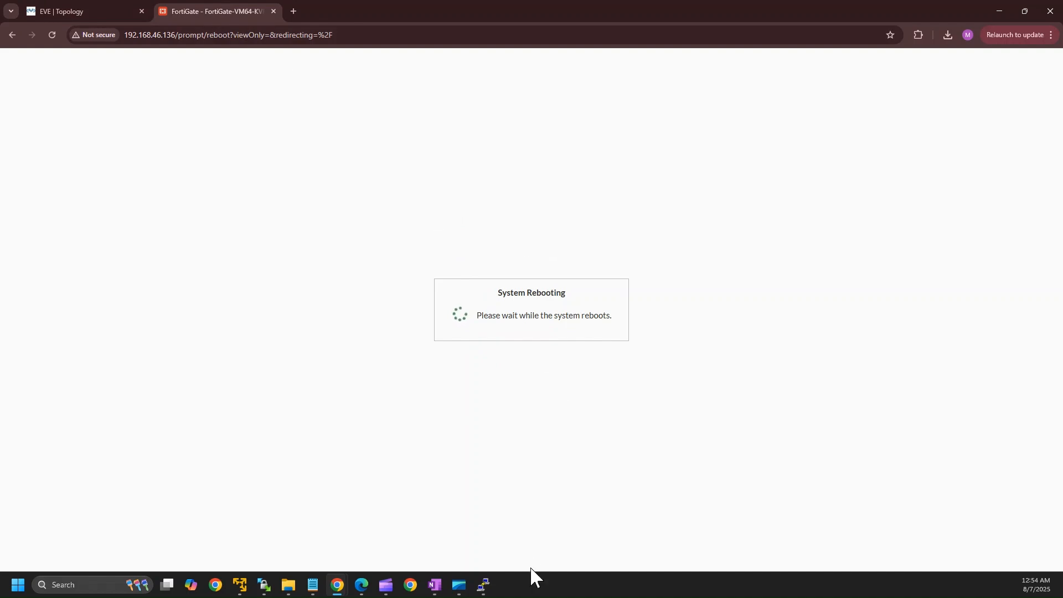
left_click(483, 586)
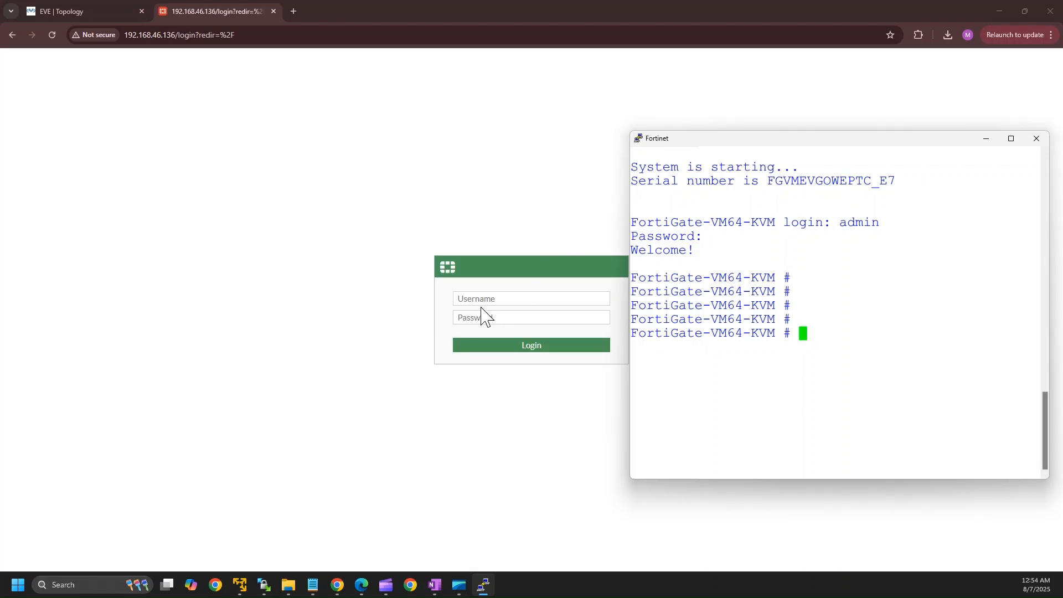
Sign in to the FortiGate web GUI with the admin credentials and dismiss the password breach warning.
left_click(482, 304)
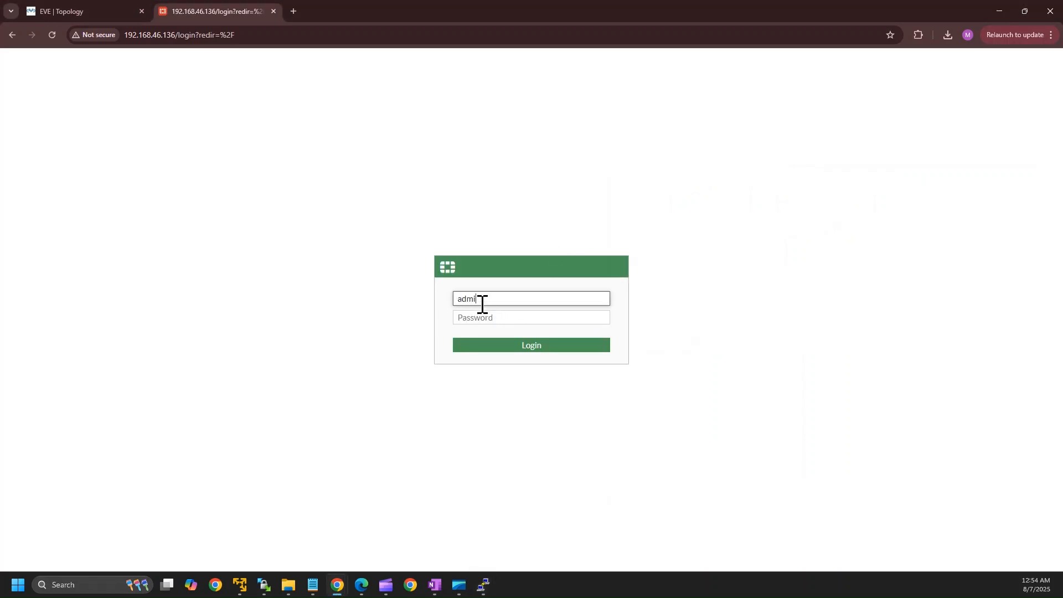
left_click(502, 317)
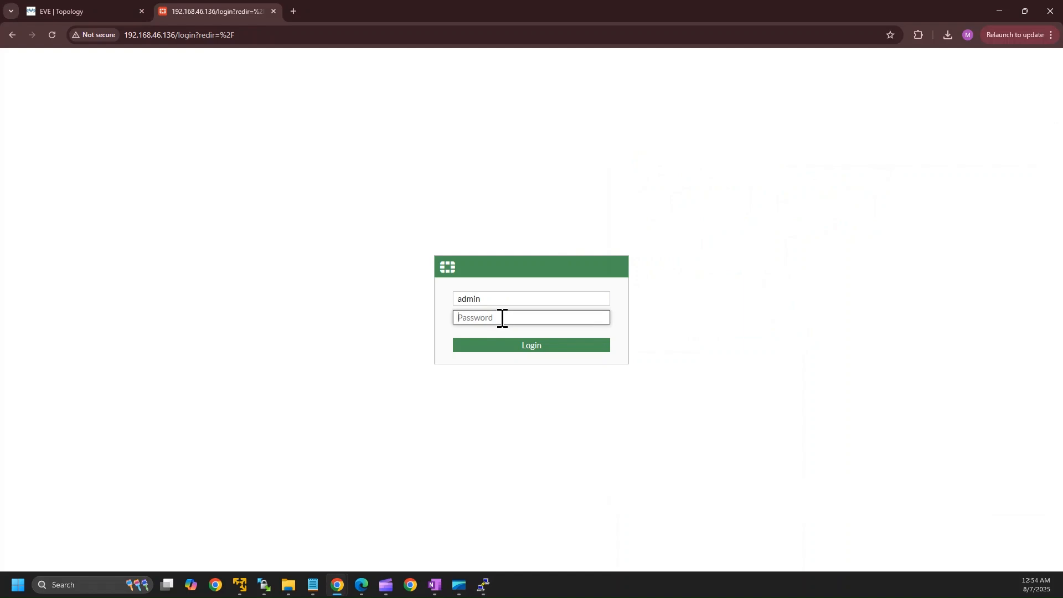
type("•••••")
left_click(523, 347)
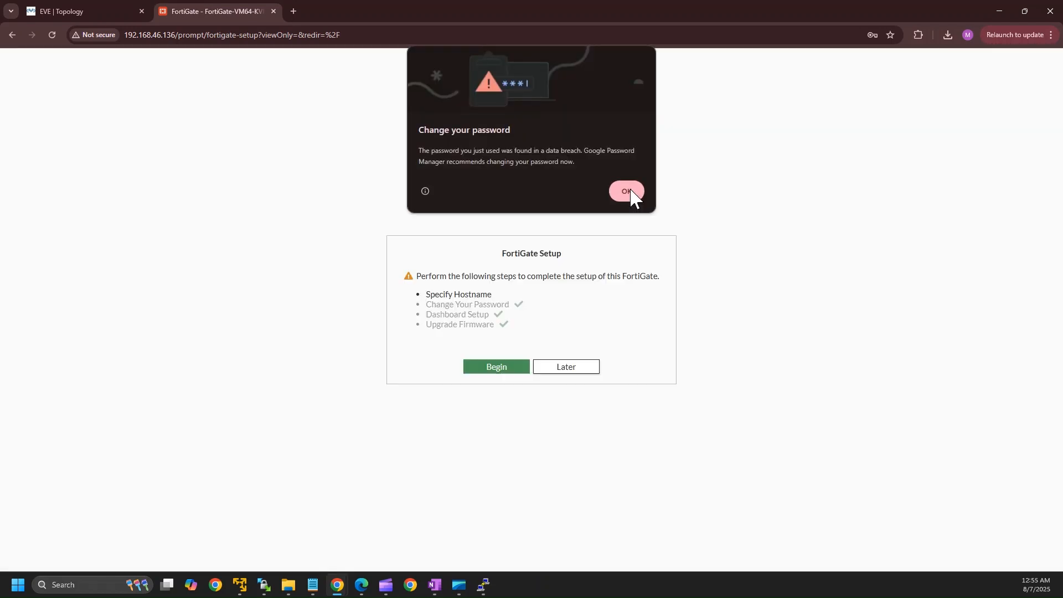
left_click(627, 191)
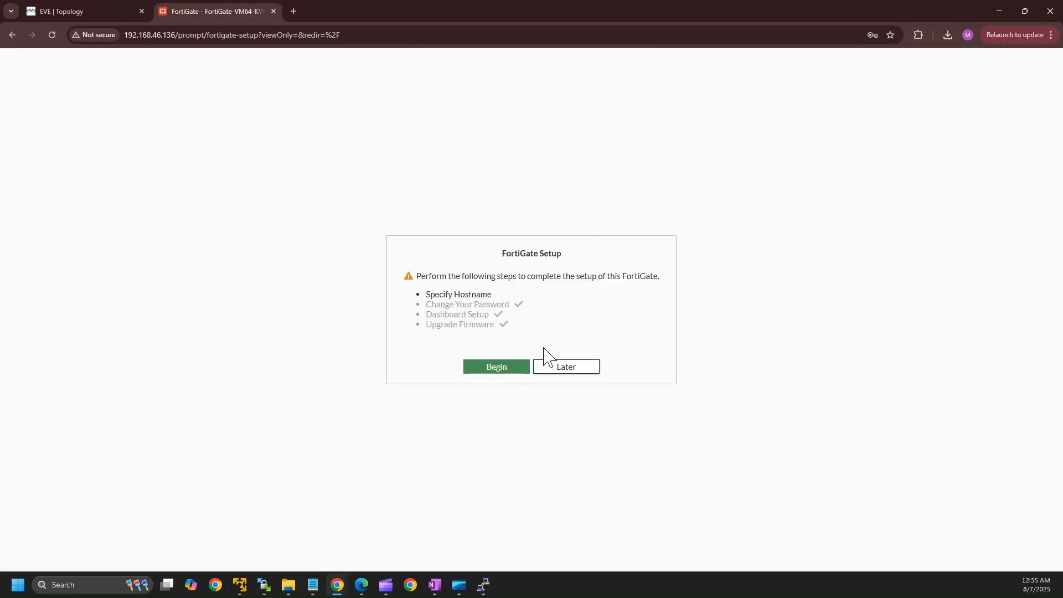
Postpone setup, close the FortiOS 7.0.0 overview to reach the dashboard, then return to EVE topology.
left_click(560, 369)
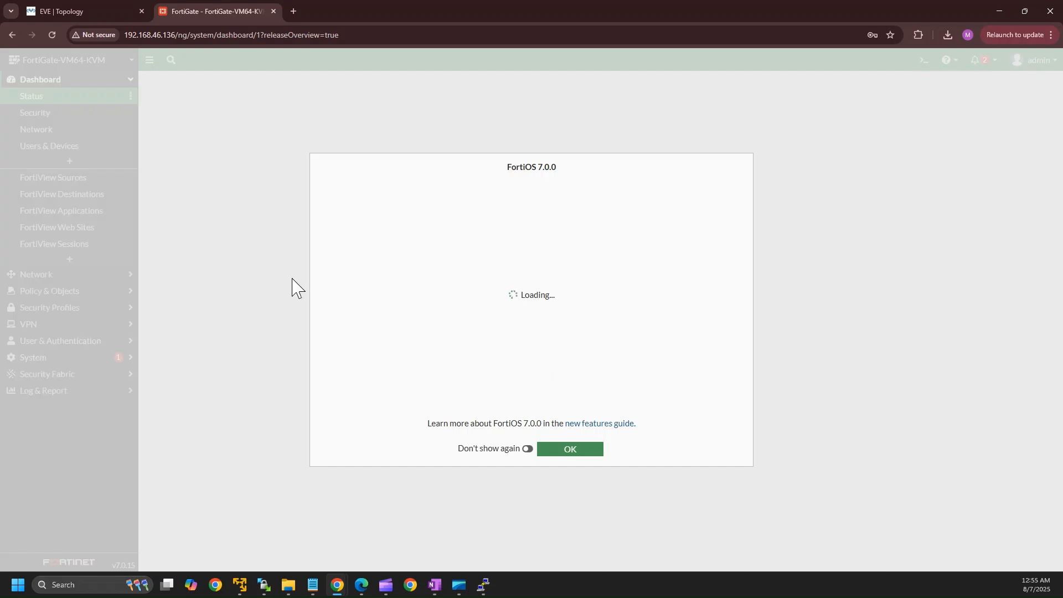
left_click(573, 457)
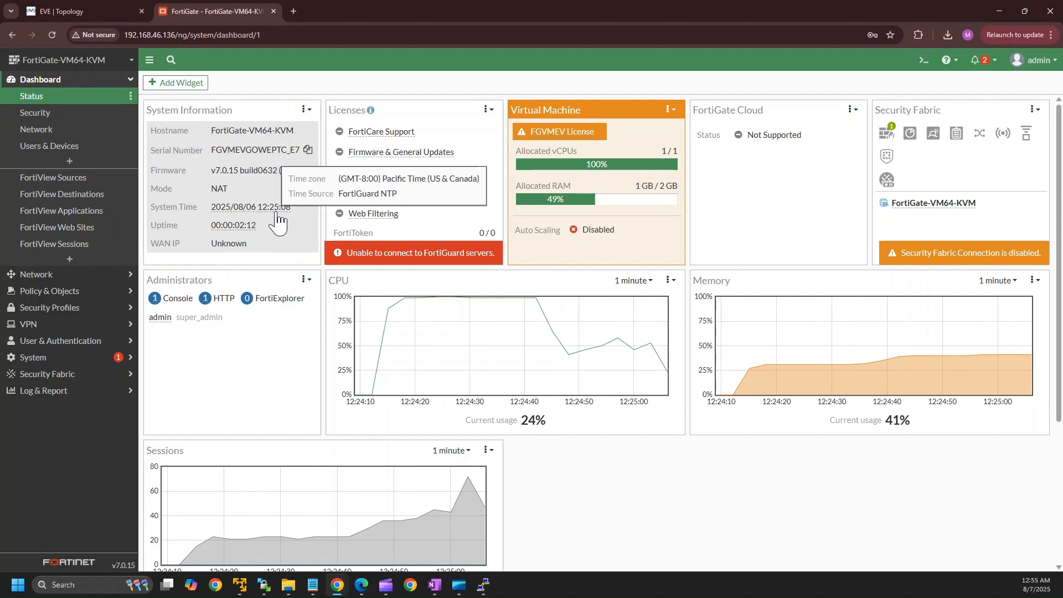
left_click(1044, 63)
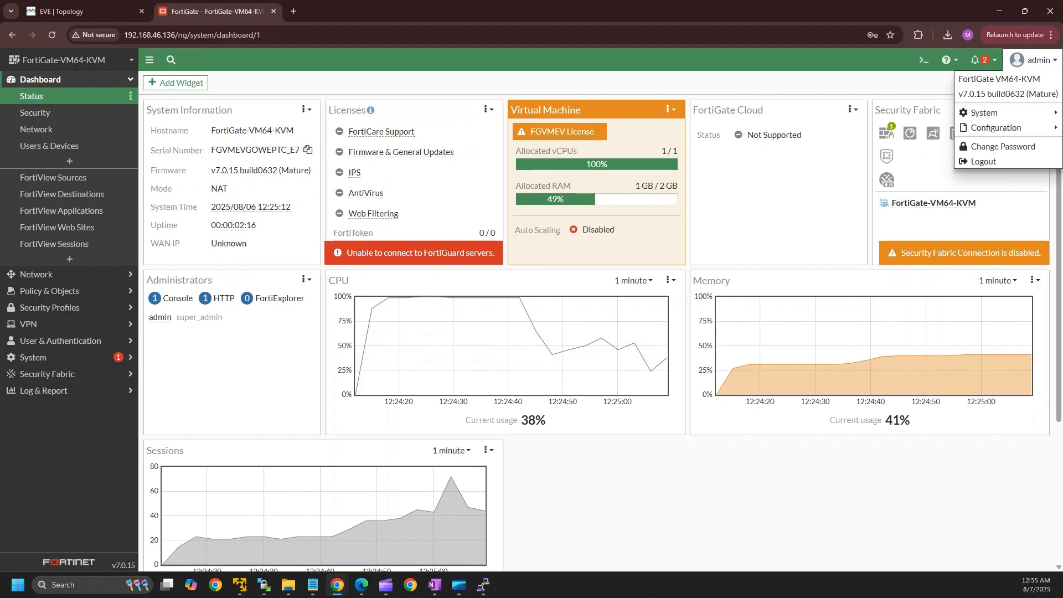
left_click(274, 84)
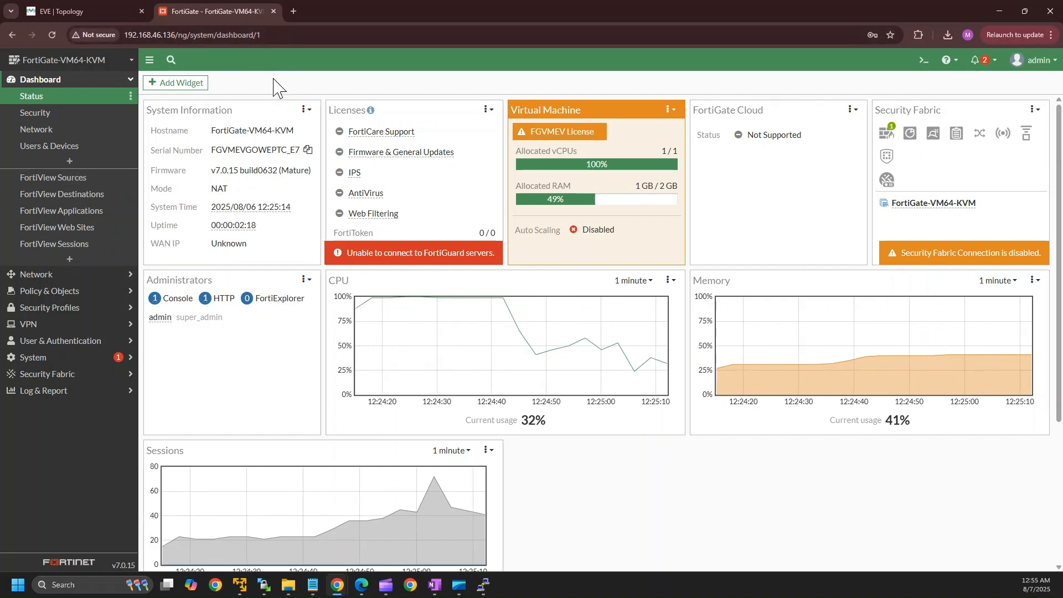
left_click(133, 12)
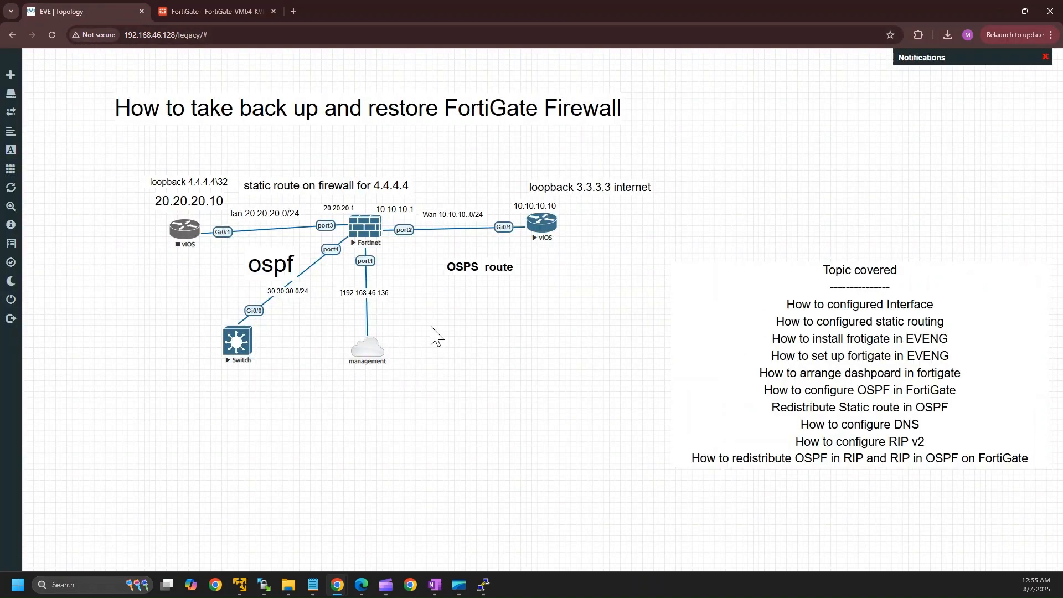